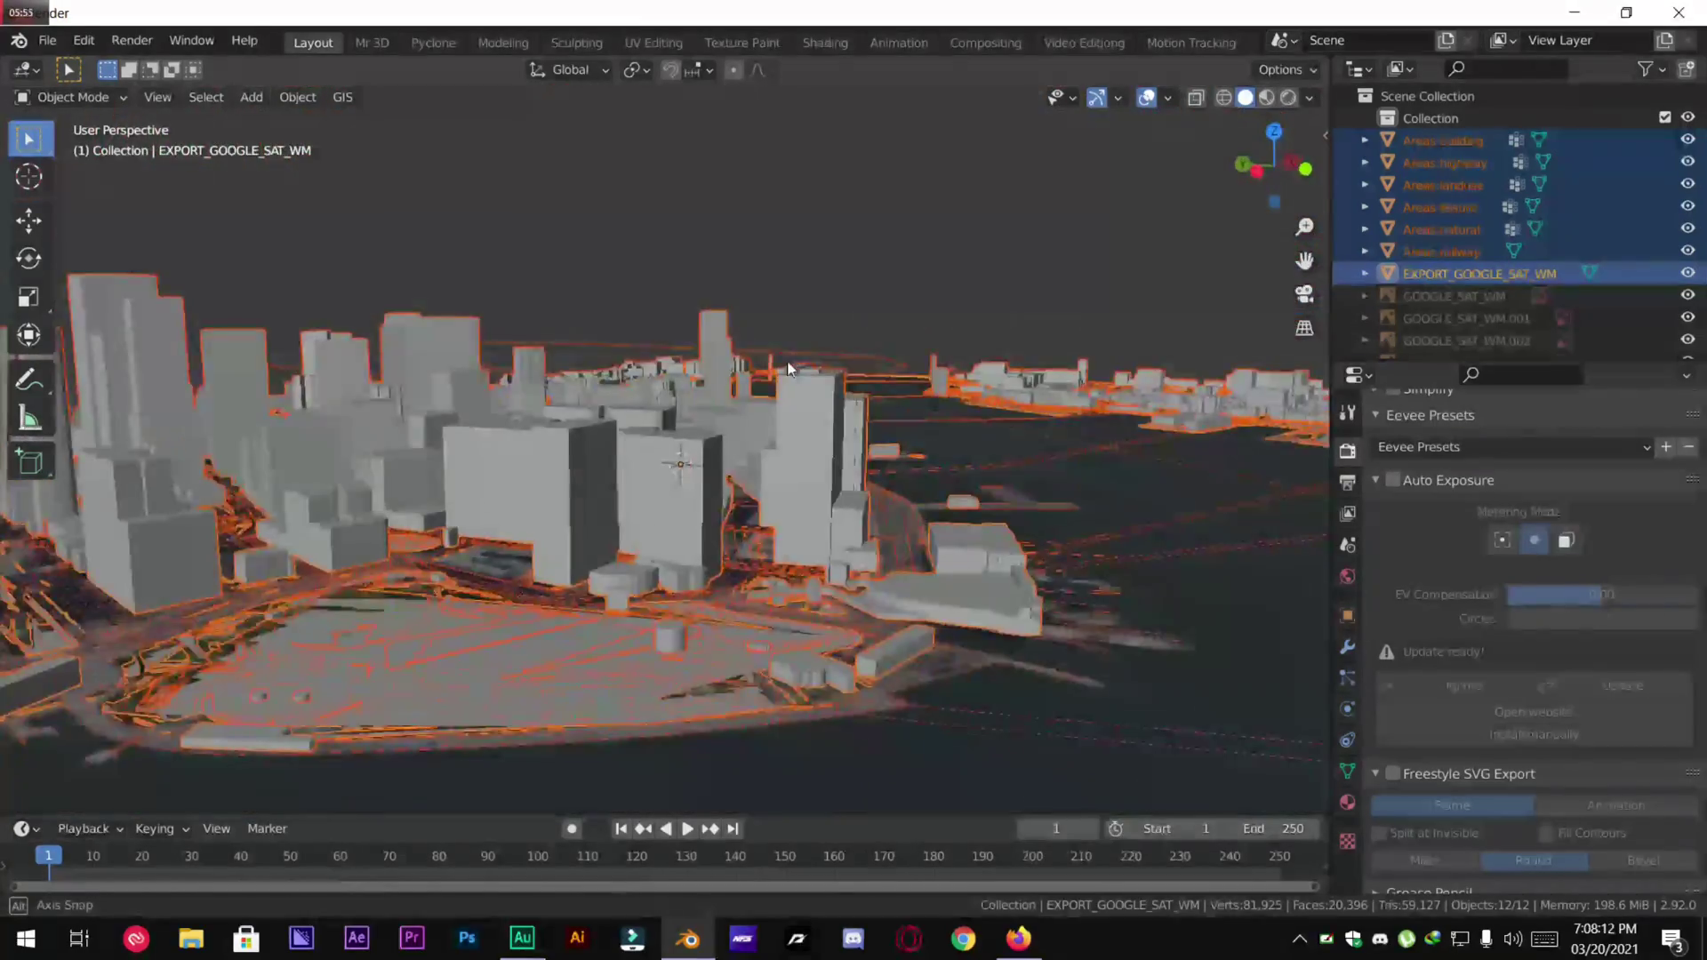
{"action": "scroll", "coordinate": [667, 483], "scroll_direction": "up", "scroll_amount": 3}
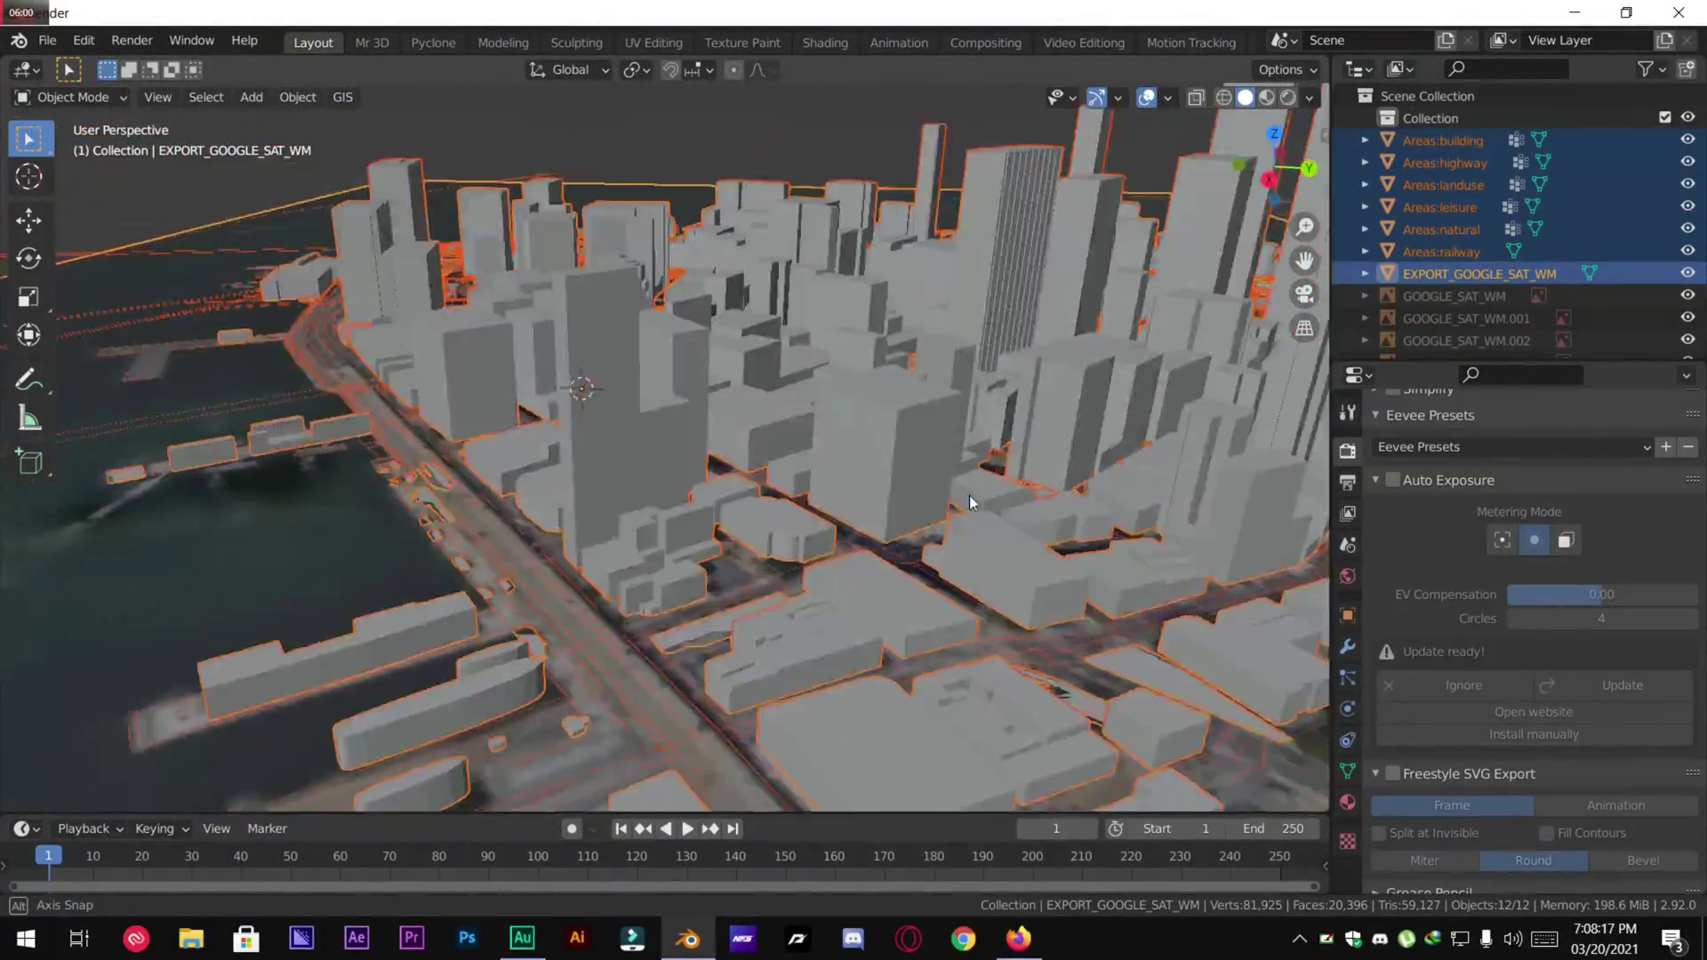
Examine the generated city model's buildings, streets and waterfront from several angles.
{"action": "scroll", "coordinate": [1190, 532], "scroll_direction": "down", "scroll_amount": 7}
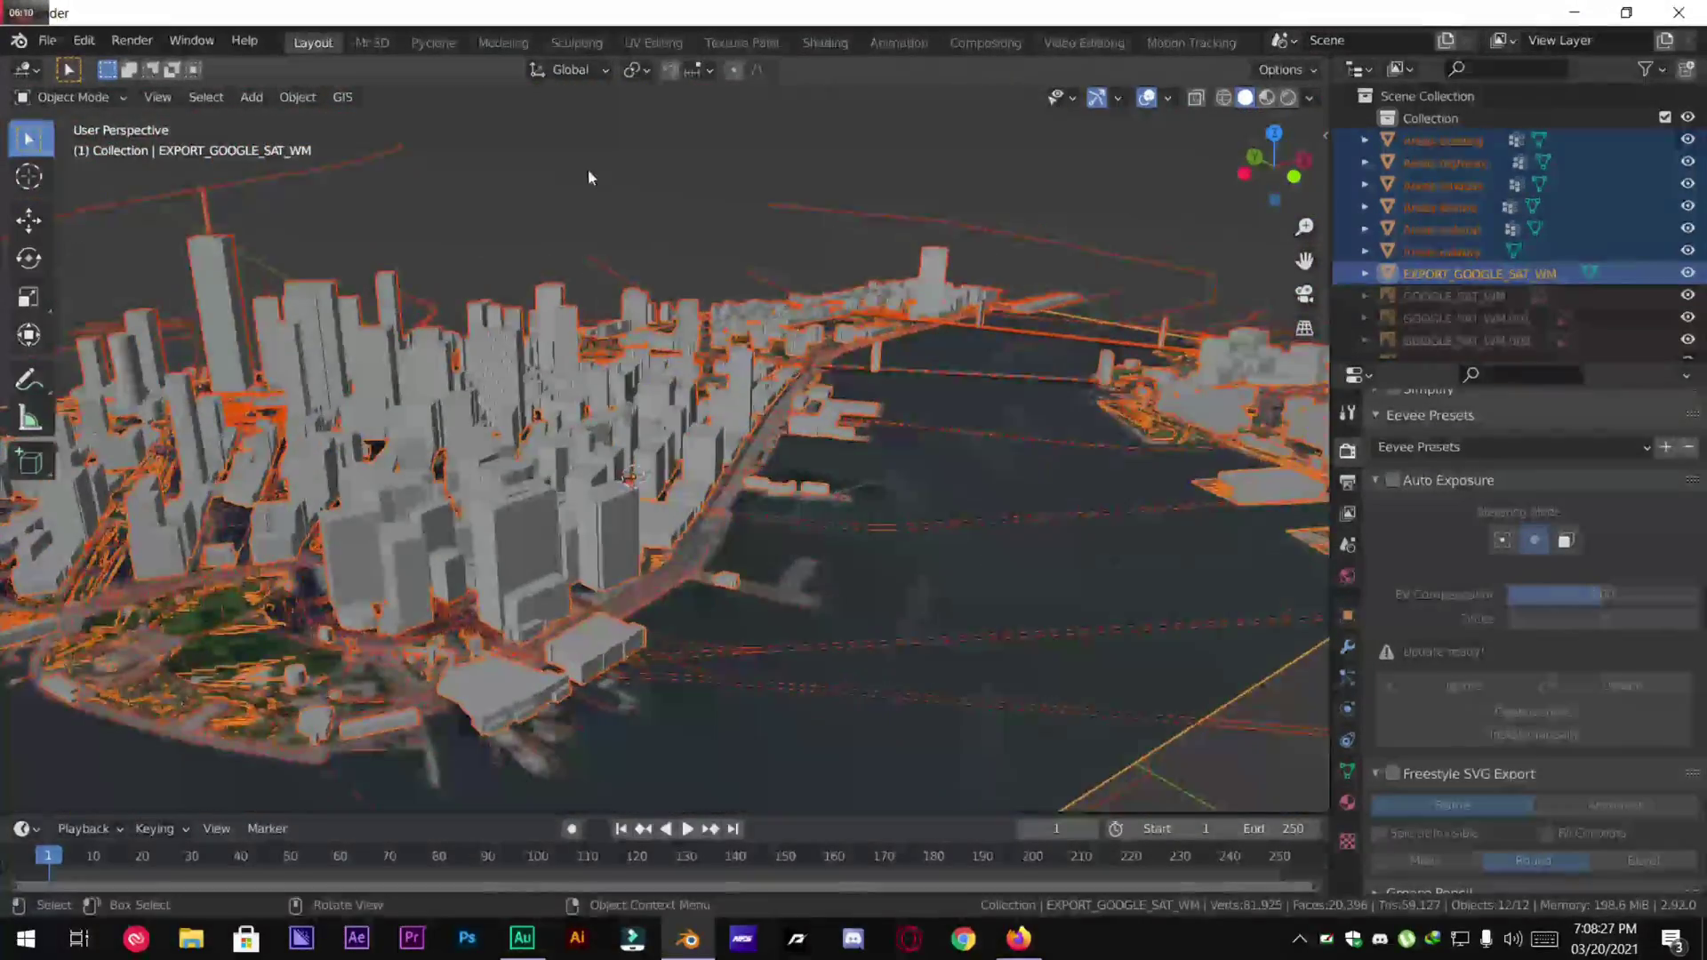
{"action": "left_click", "coordinate": [589, 169]}
{"action": "middle_click_drag", "start_coordinate": [589, 169], "coordinate": [612, 471]}
{"action": "scroll", "coordinate": [612, 471], "scroll_direction": "up", "scroll_amount": 2}
{"action": "left_click", "coordinate": [612, 471]}
{"action": "scroll", "coordinate": [600, 564], "scroll_direction": "down", "scroll_amount": 4}
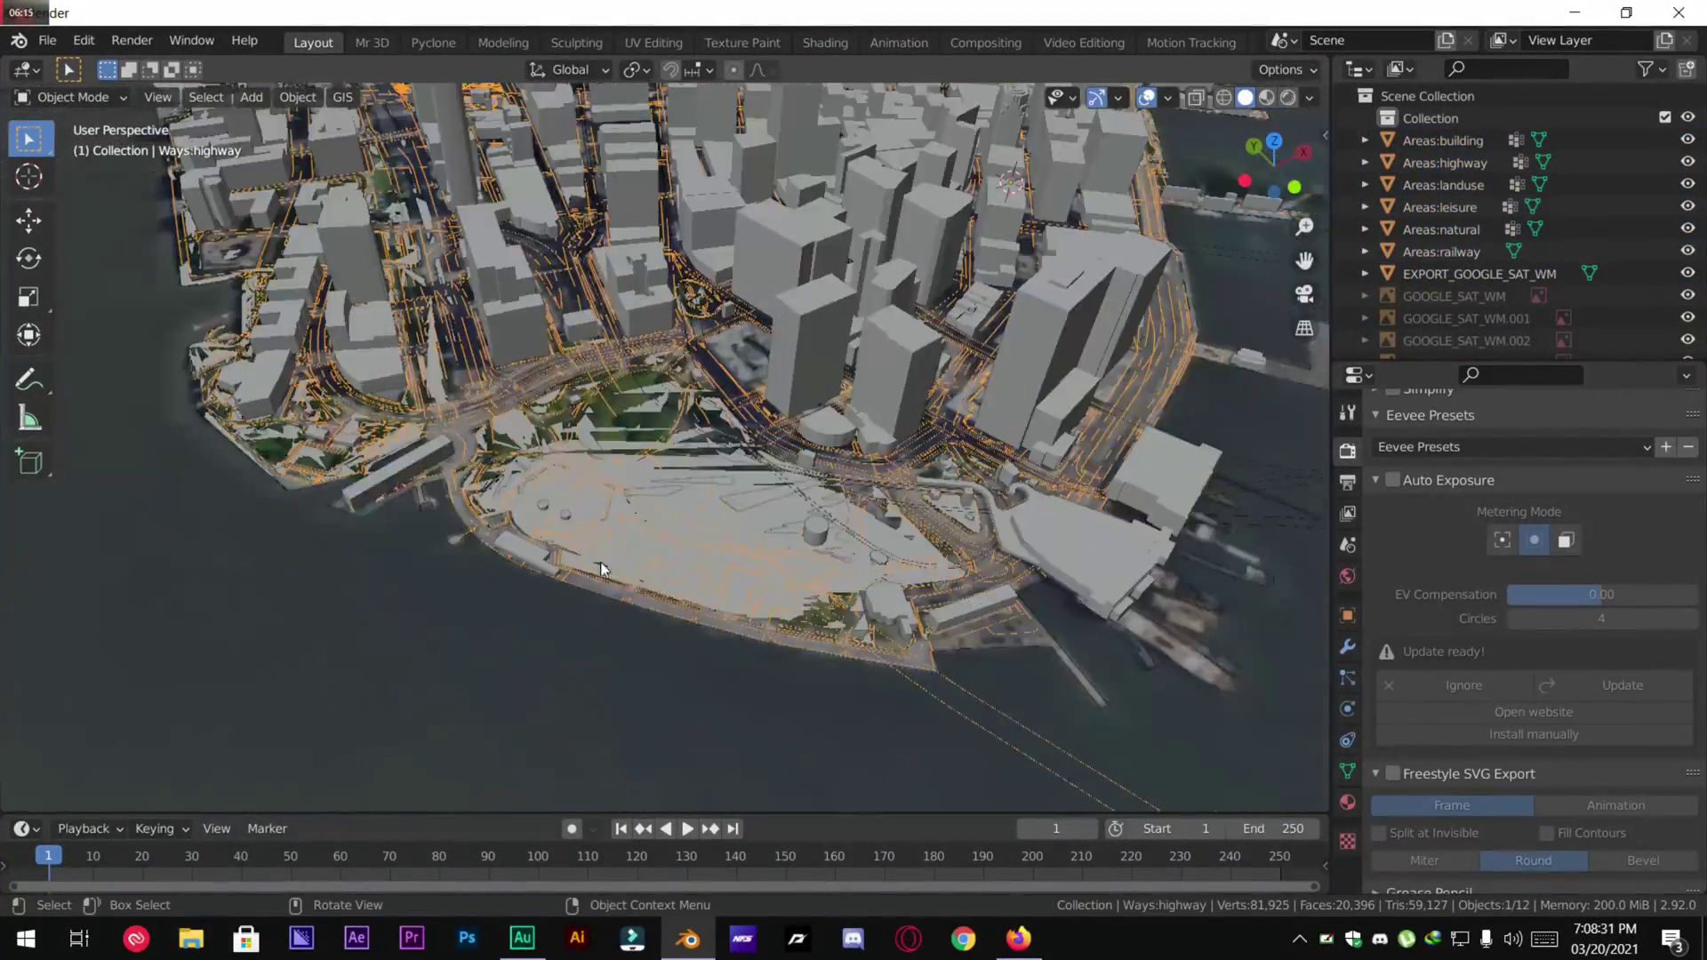
Start moving the flat surface covering the waterfront park along the Z axis.
{"action": "left_click", "coordinate": [687, 584]}
{"action": "key", "text": "g"}
{"action": "key", "text": "z"}
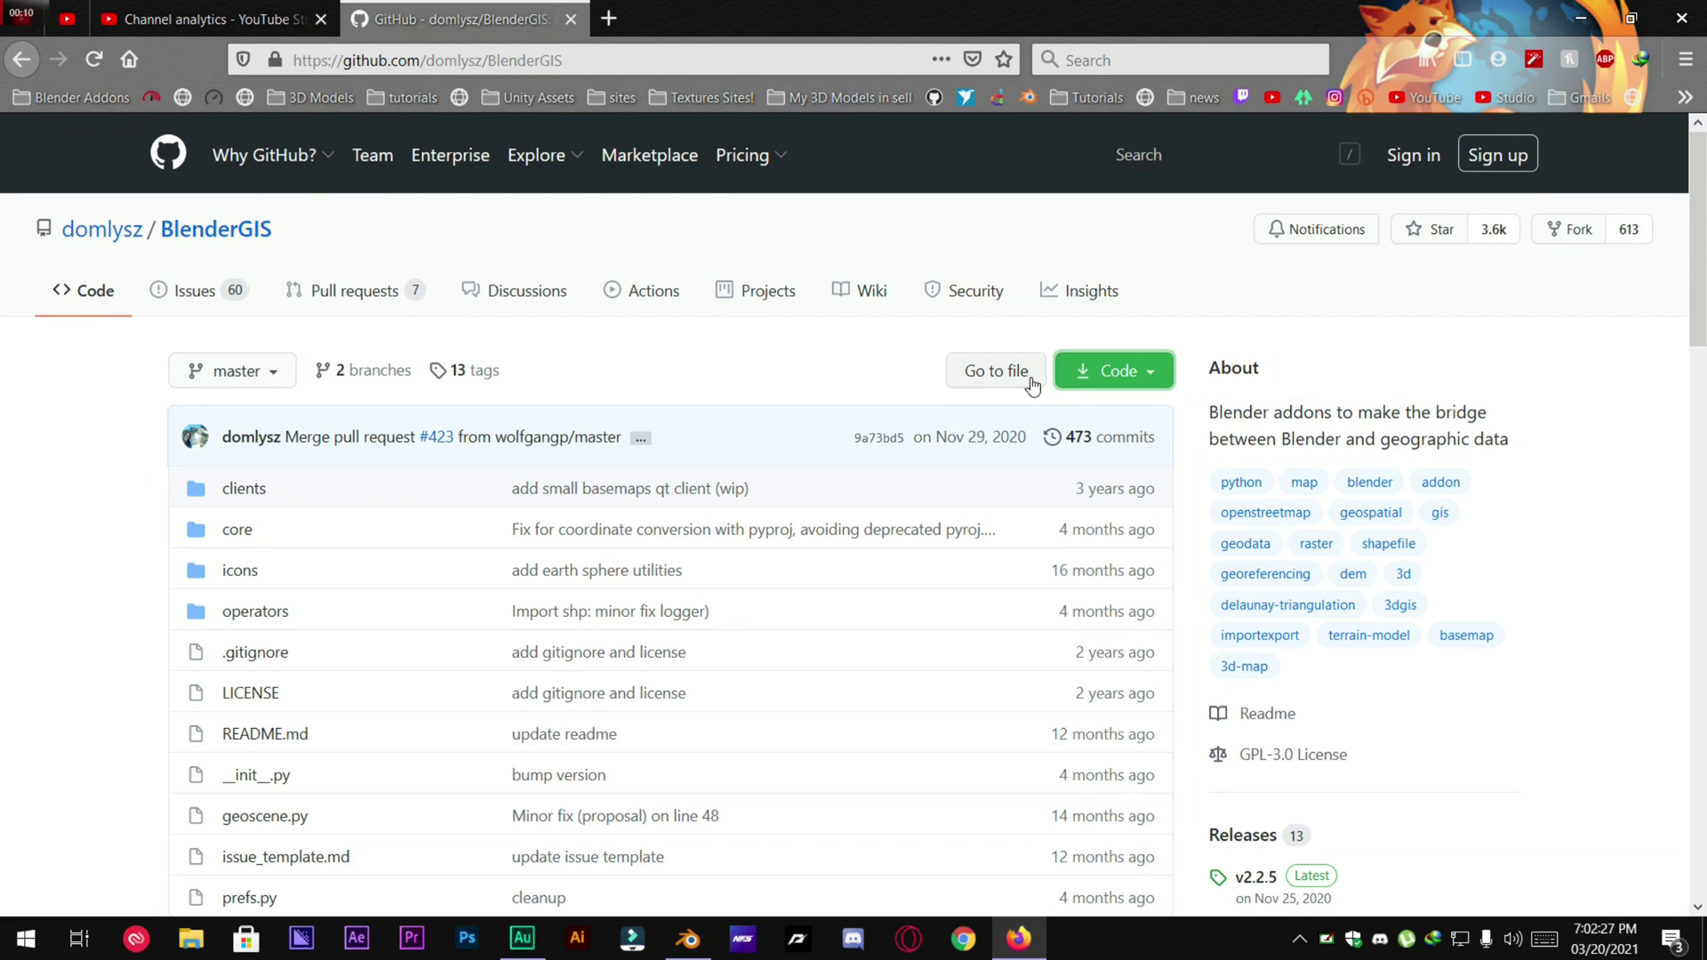
Check the BlenderGIS repository's web address and its code download options on GitHub.
{"action": "left_click", "coordinate": [583, 62]}
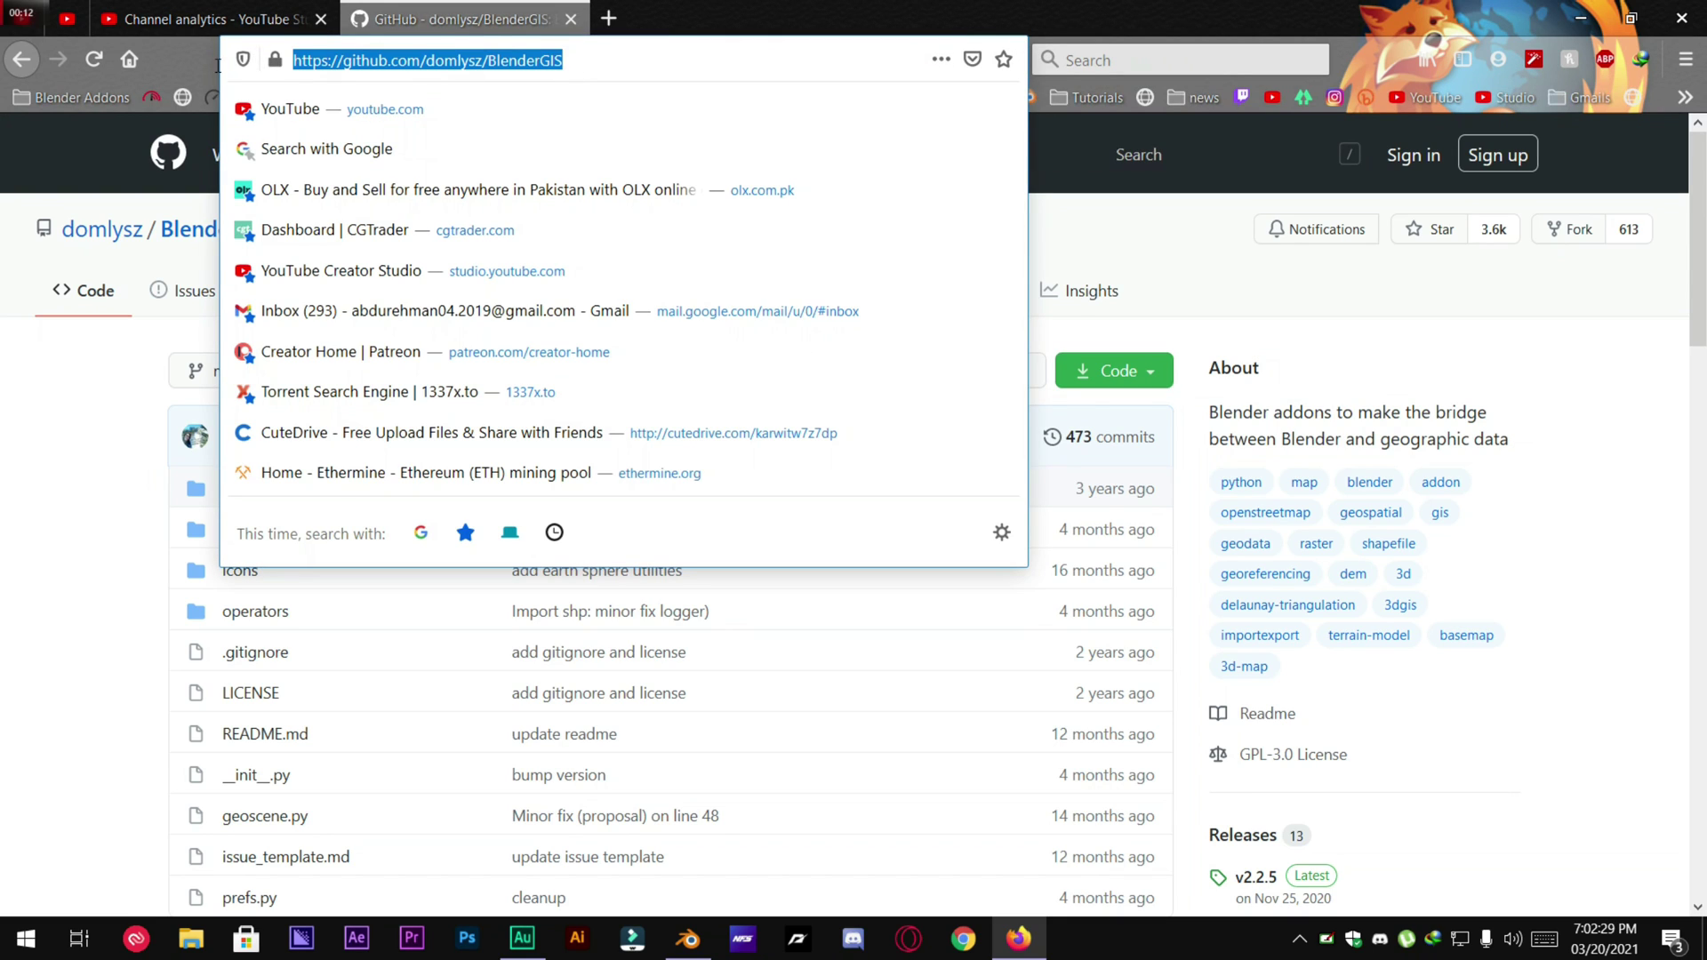
{"action": "left_click", "coordinate": [1120, 390]}
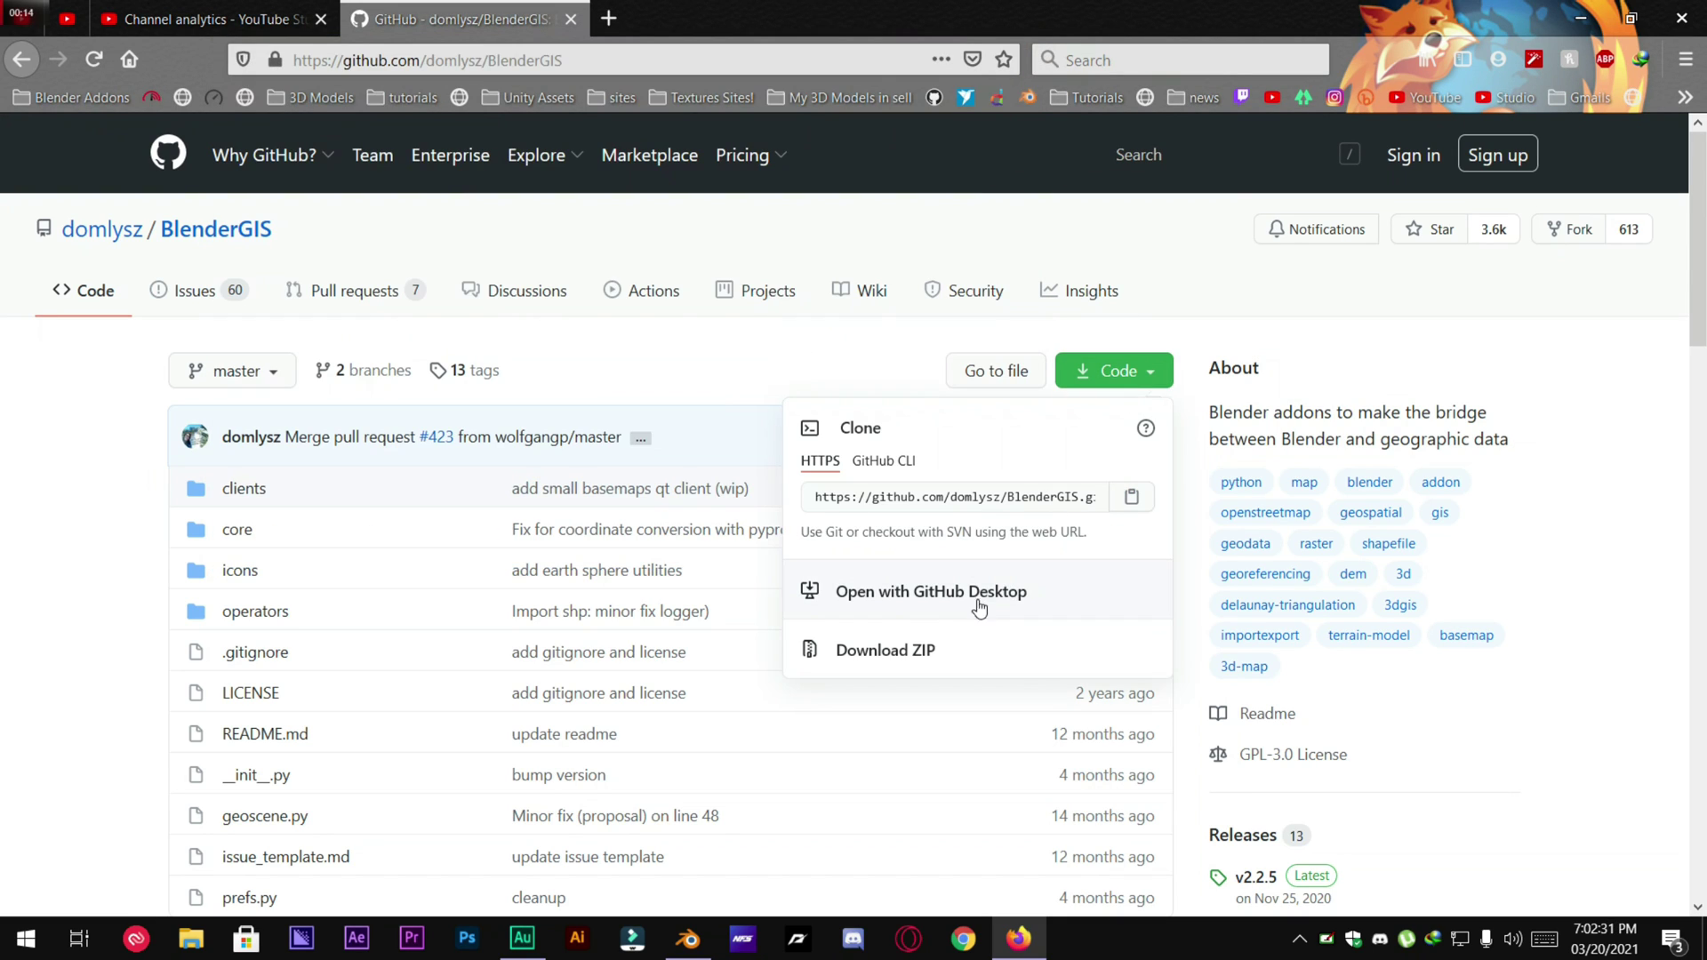
{"action": "left_click", "coordinate": [814, 368]}
Switch to Blender and open the file browser for installing an add-on from the preferences.
{"action": "left_click", "coordinate": [687, 938]}
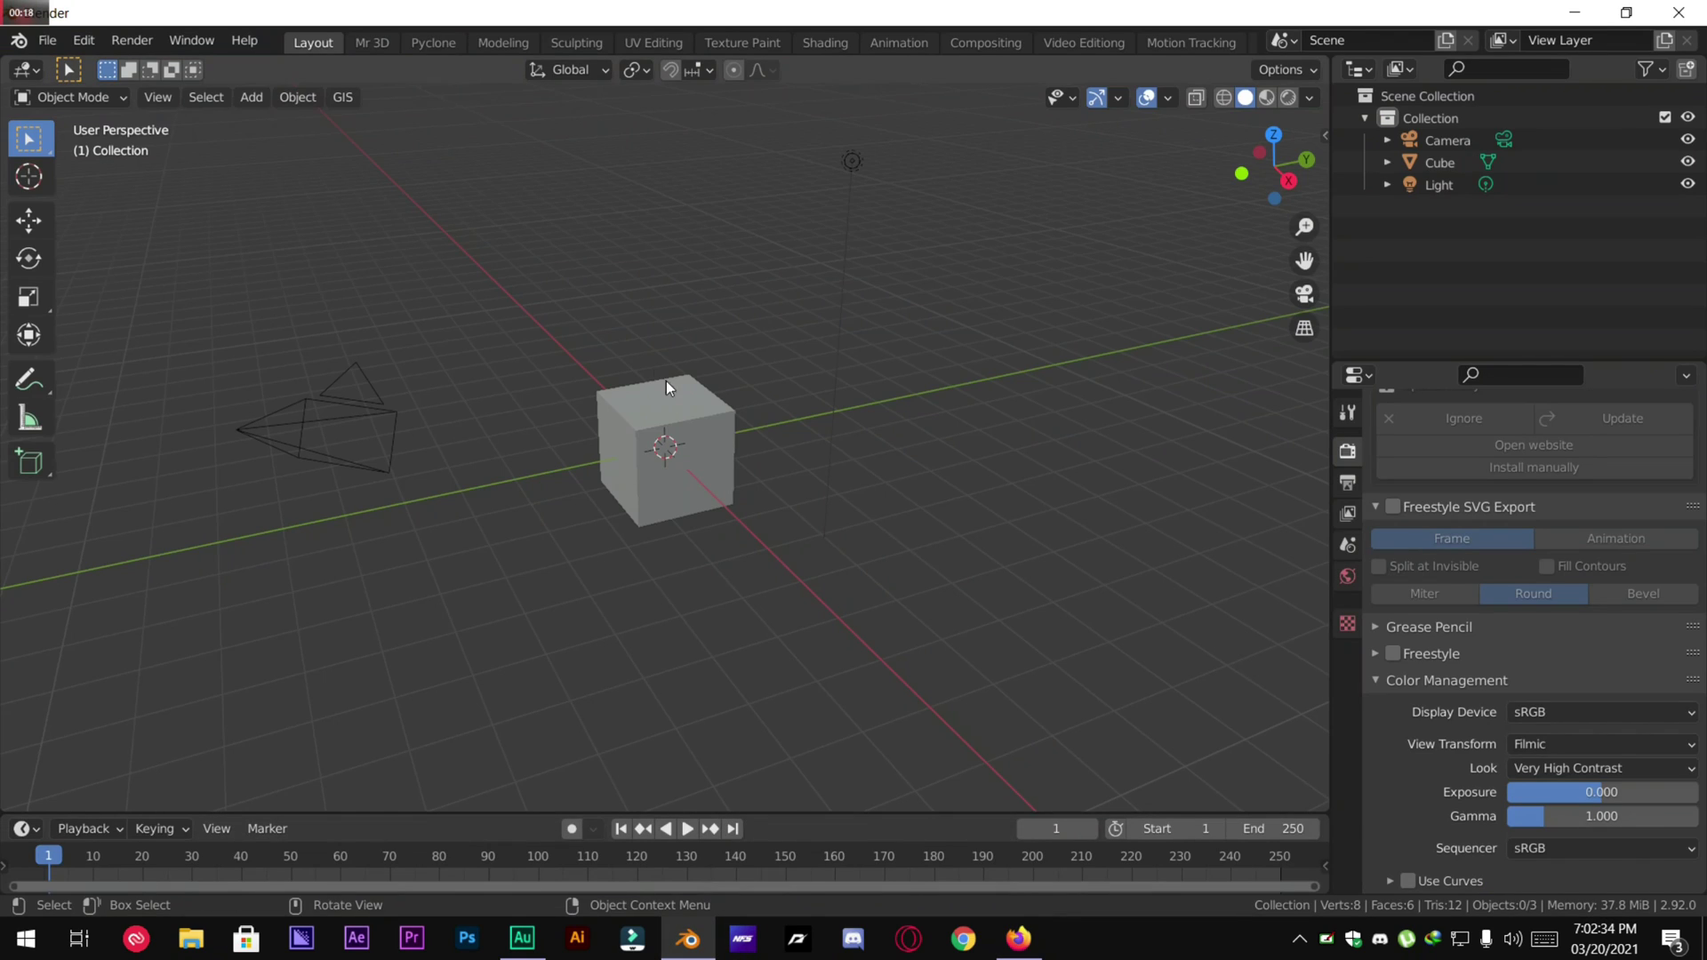
{"action": "left_click", "coordinate": [89, 41]}
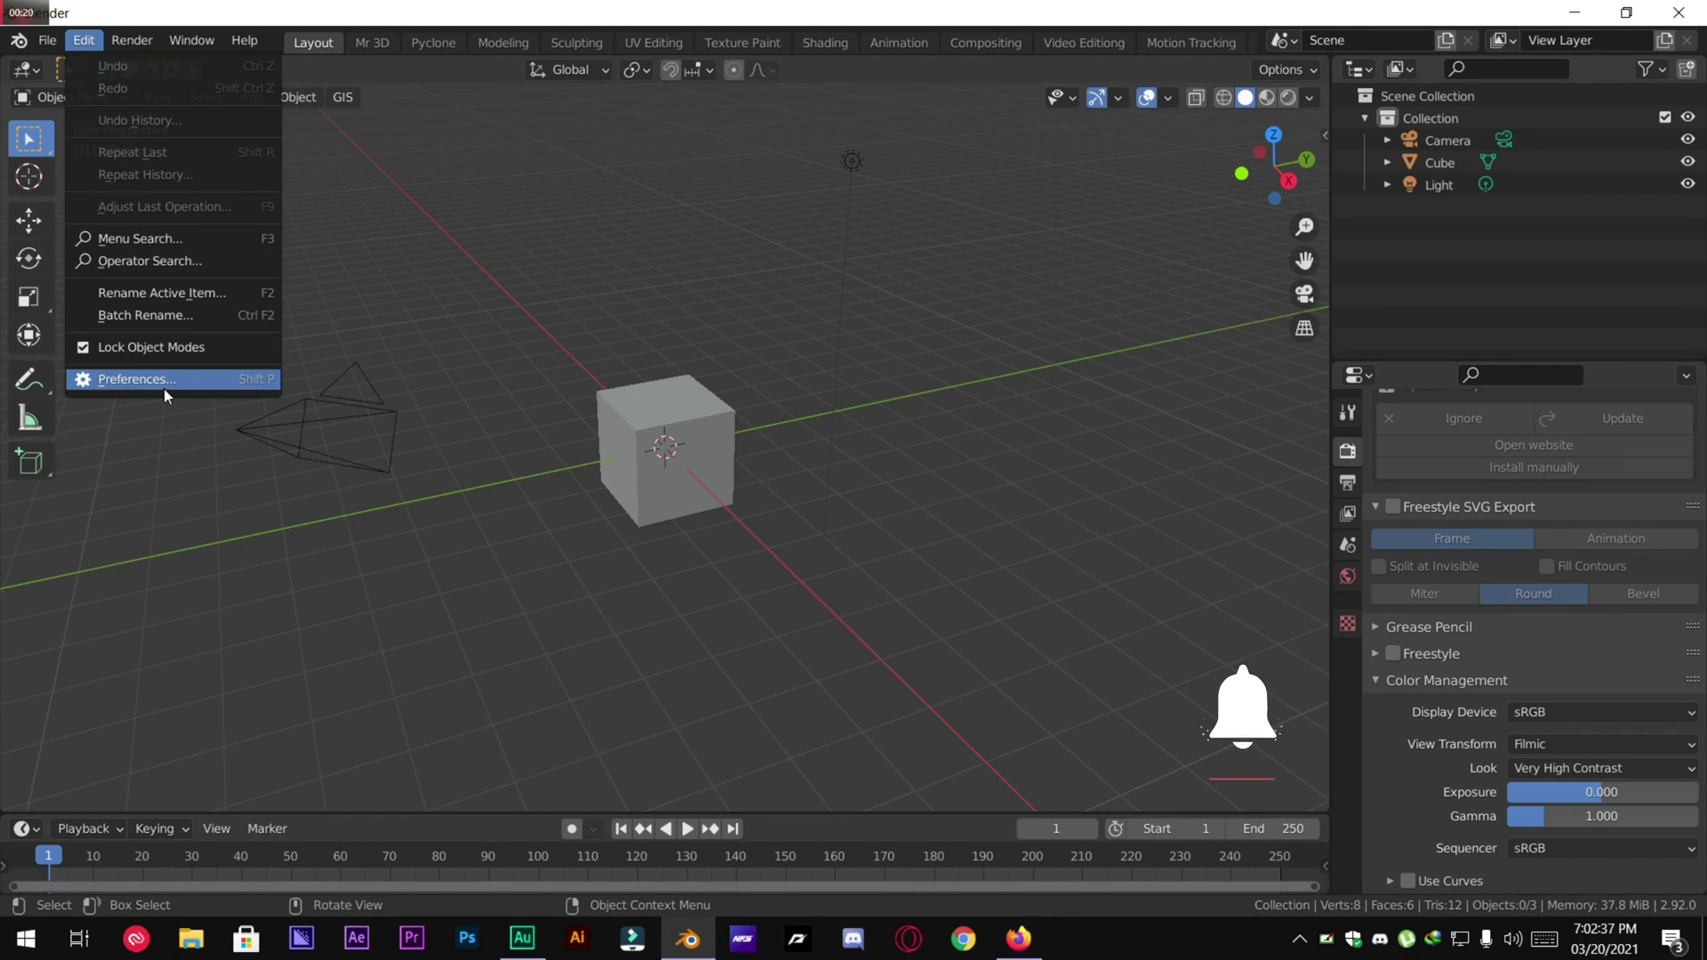
{"action": "left_click", "coordinate": [85, 40]}
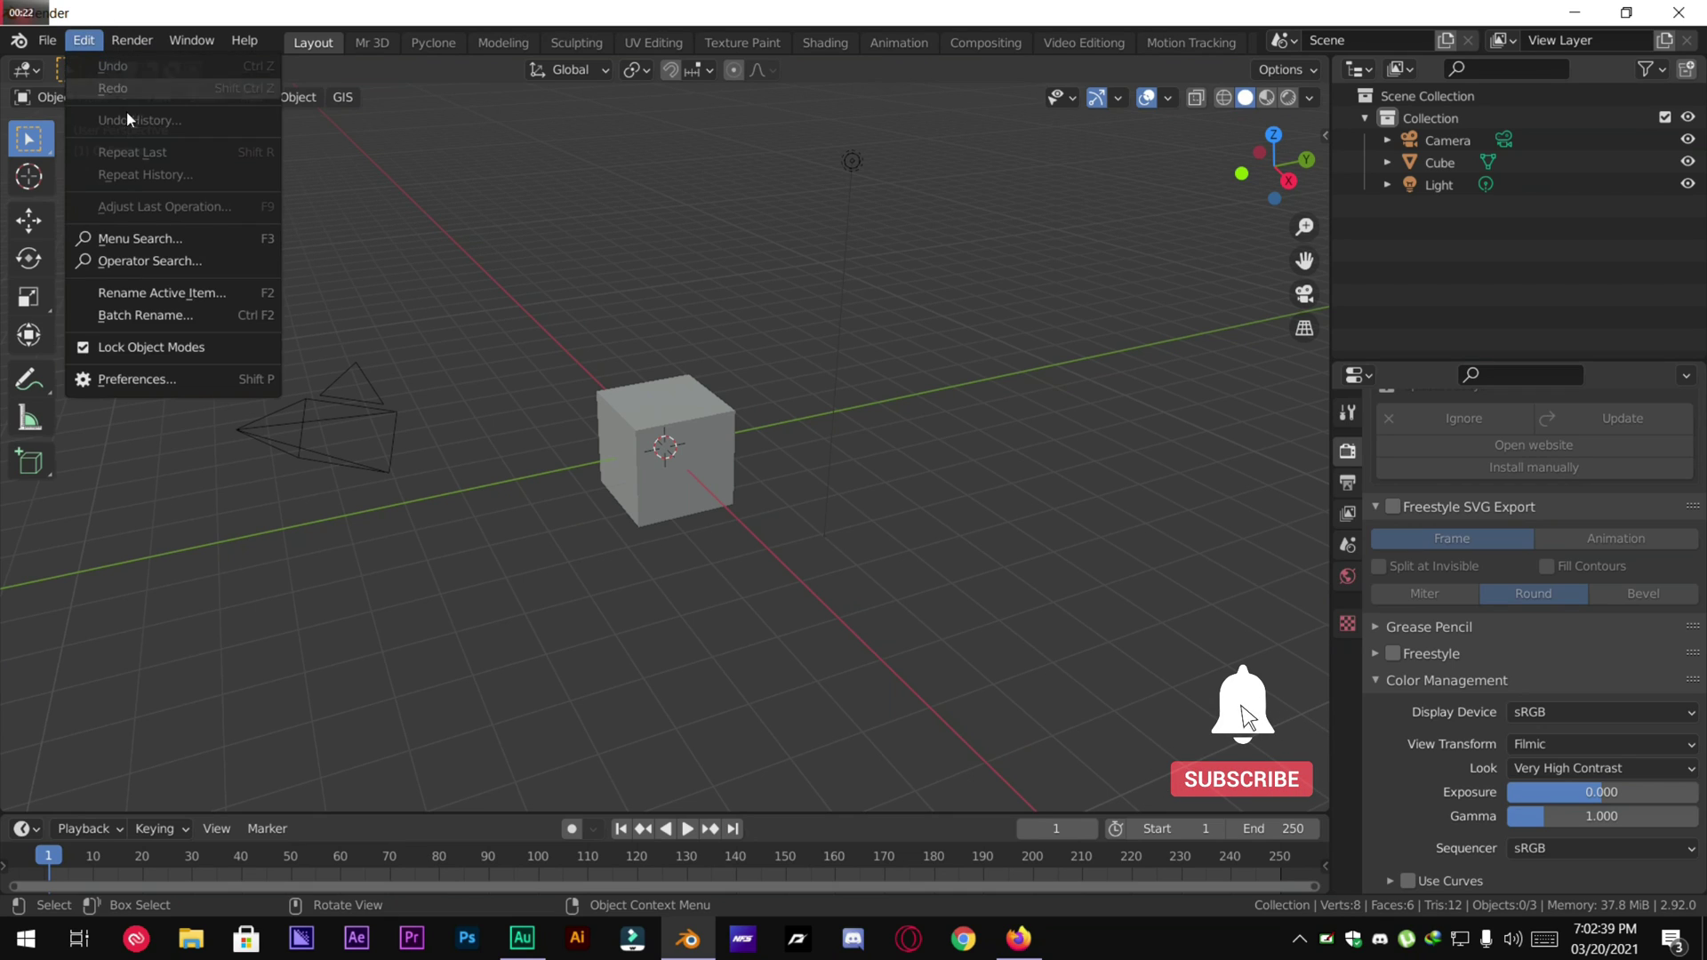
{"action": "left_click", "coordinate": [164, 375]}
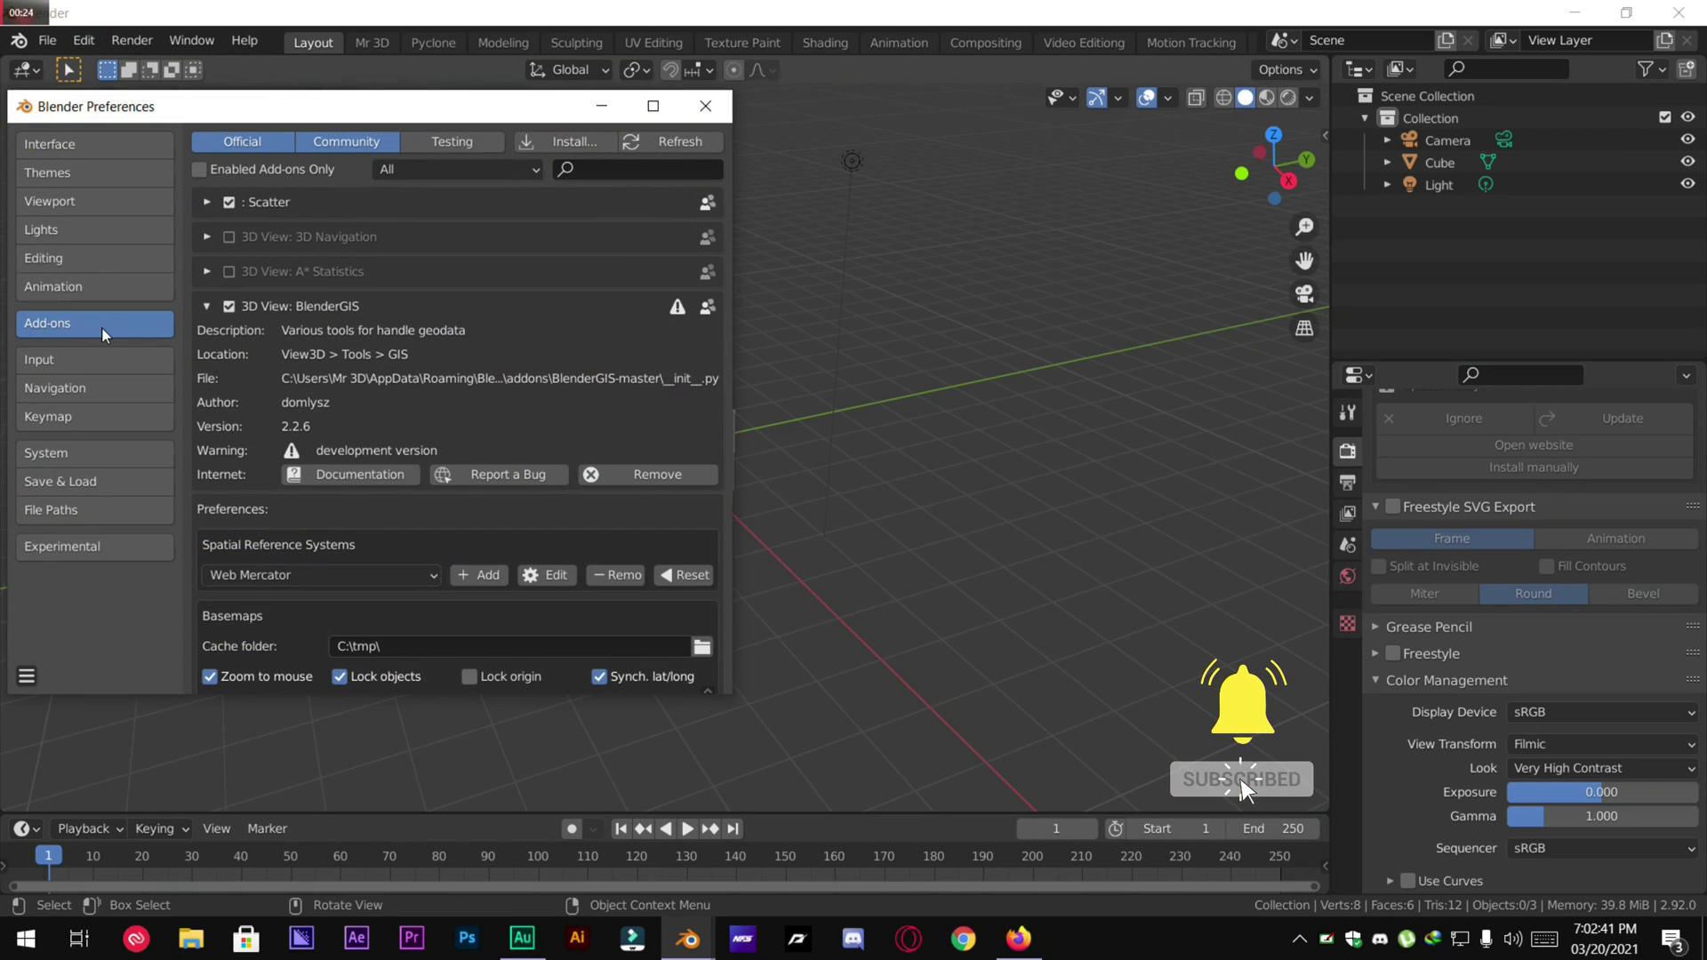
{"action": "left_click", "coordinate": [557, 142]}
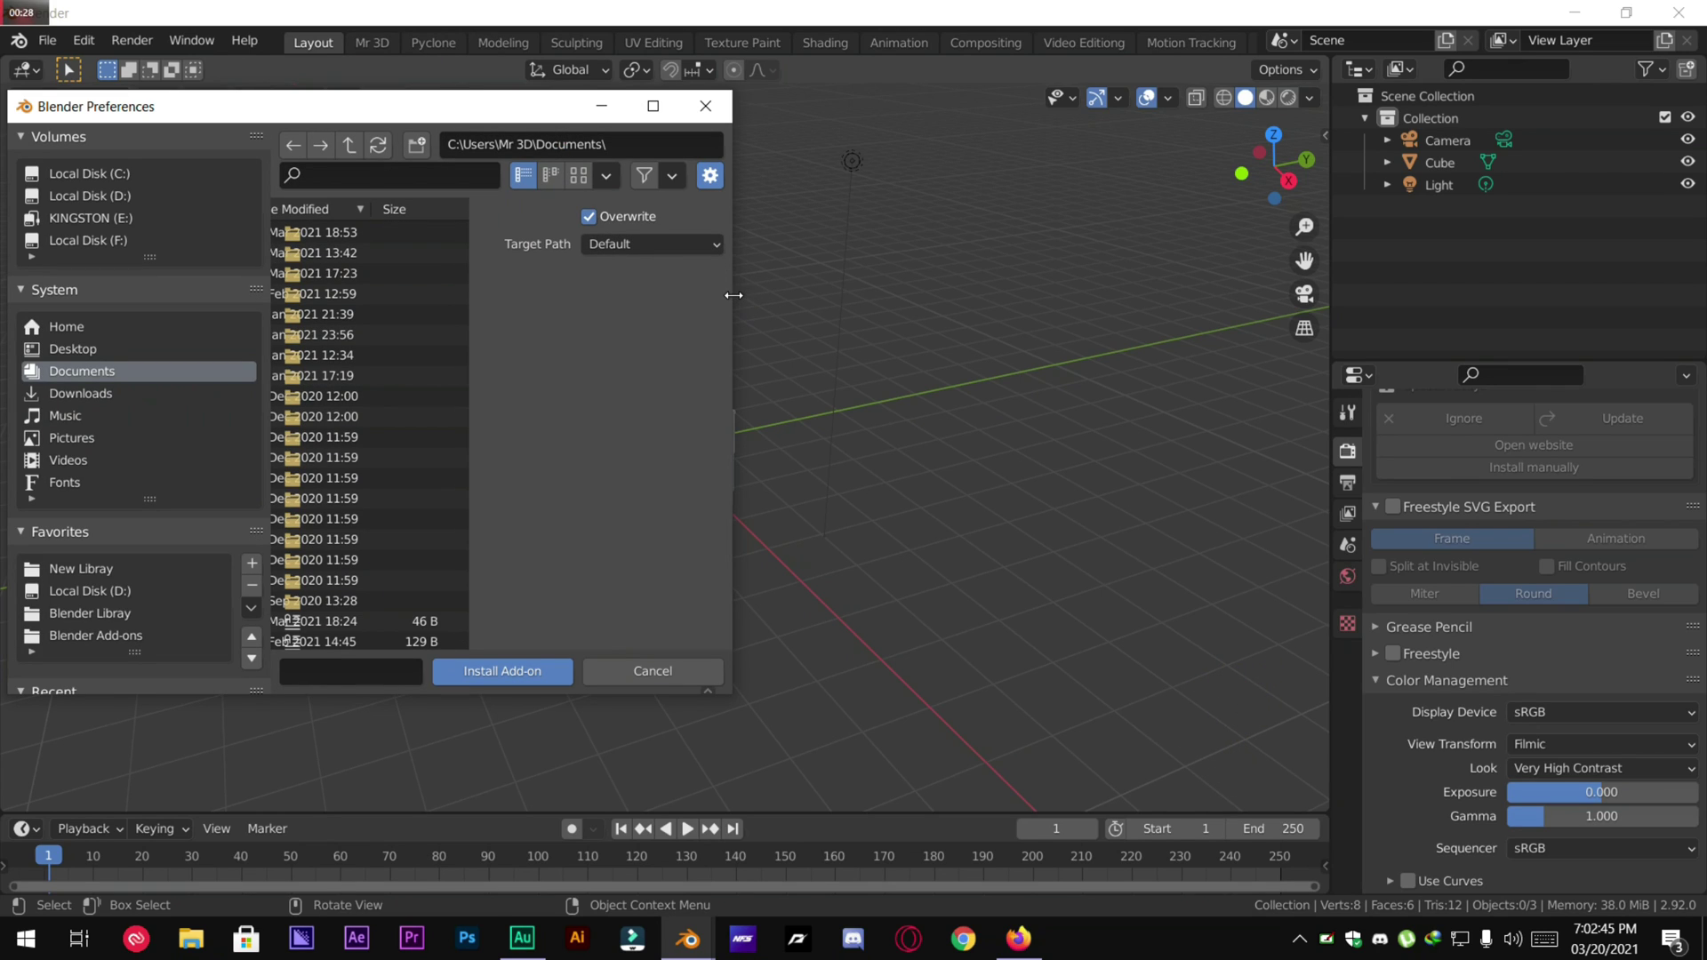
Install the add-on from BlenderGIS-master.zip in the Compressed folder under Downloads.
{"action": "left_click_drag", "start_coordinate": [733, 295], "coordinate": [1217, 303]}
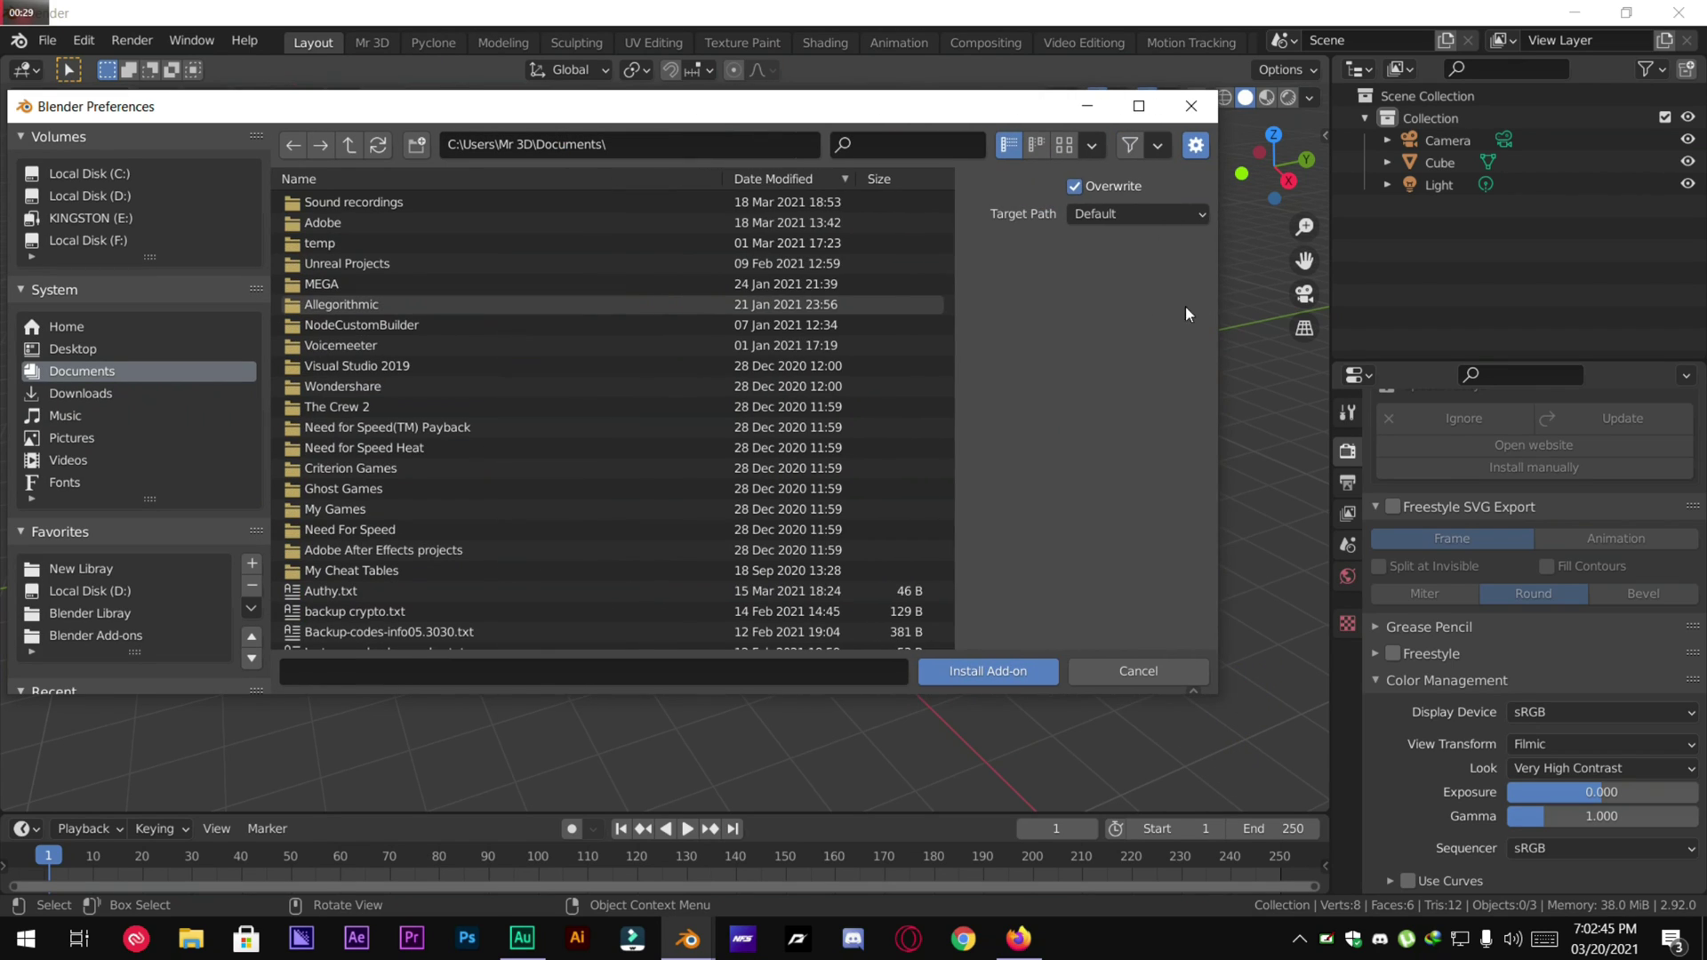
{"action": "left_click", "coordinate": [67, 395]}
{"action": "double_click", "coordinate": [370, 202]}
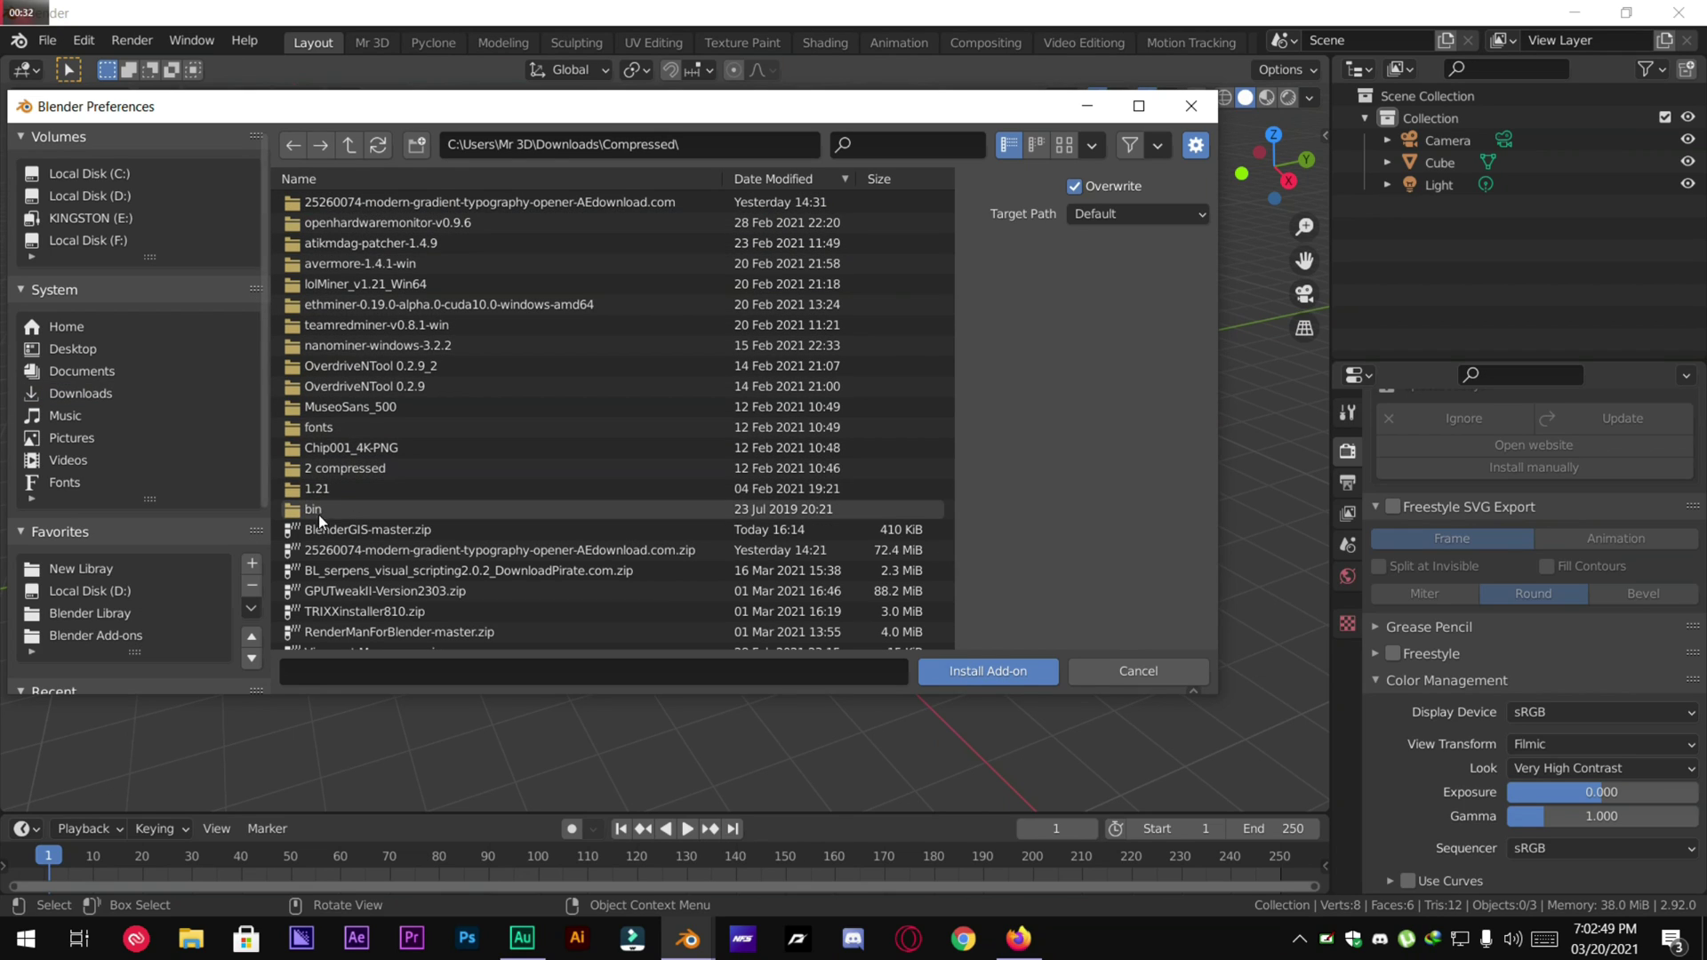
{"action": "left_click", "coordinate": [354, 531]}
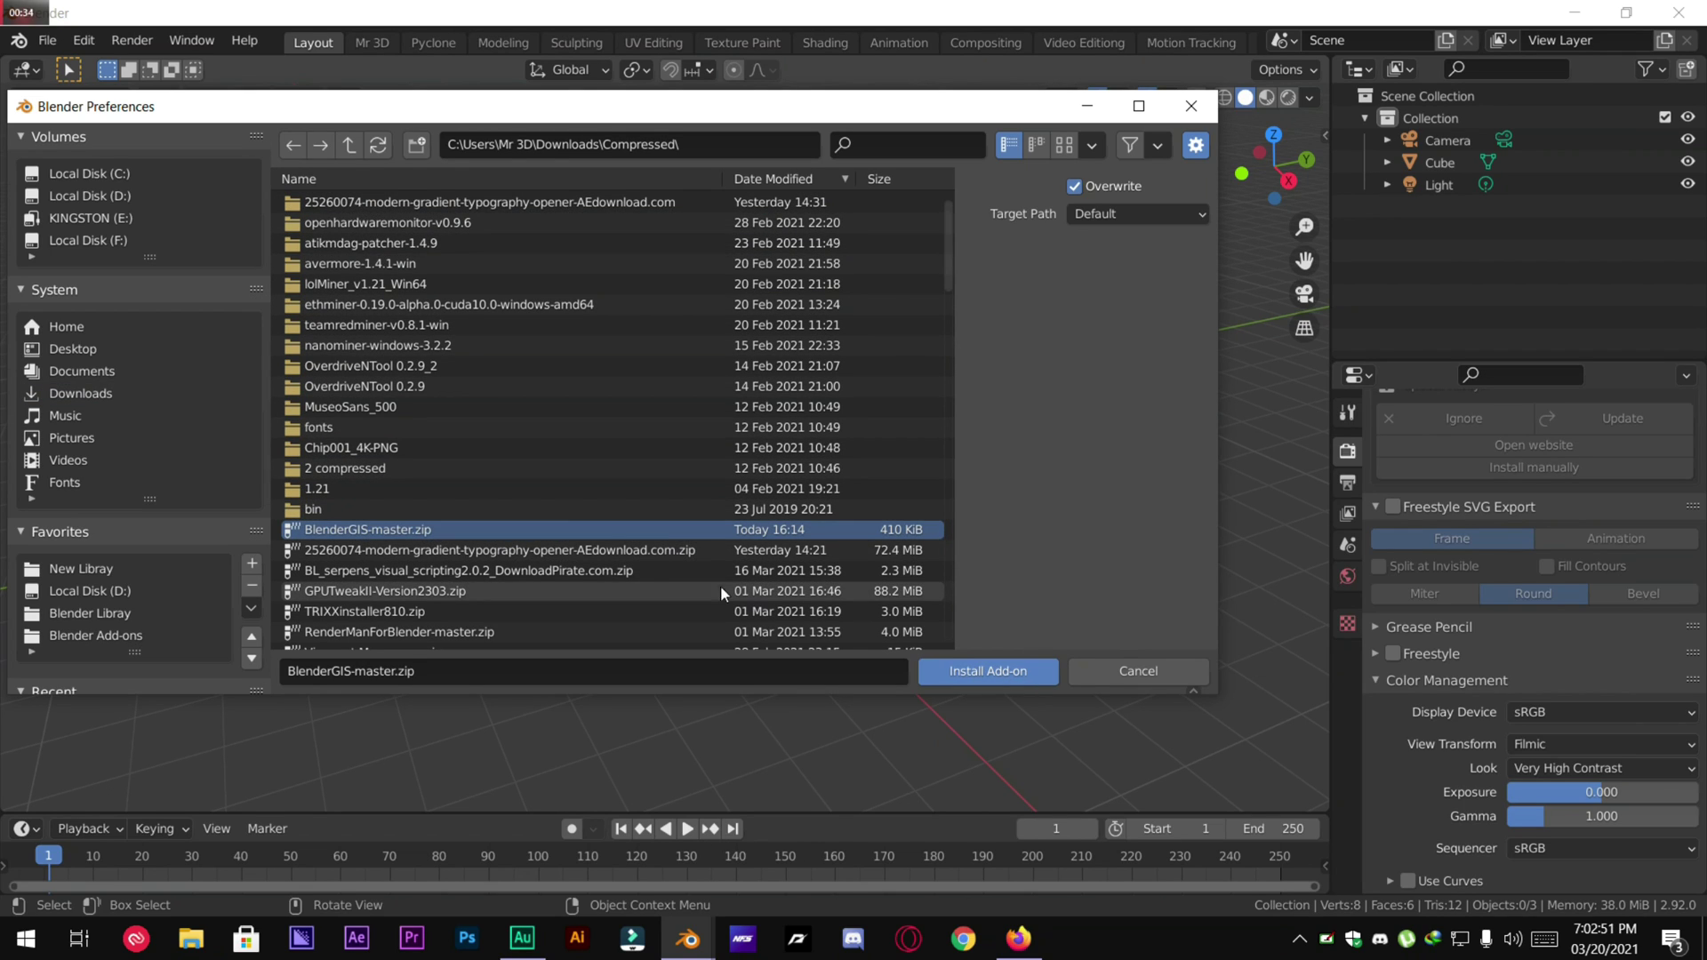
{"action": "double_click", "coordinate": [584, 527]}
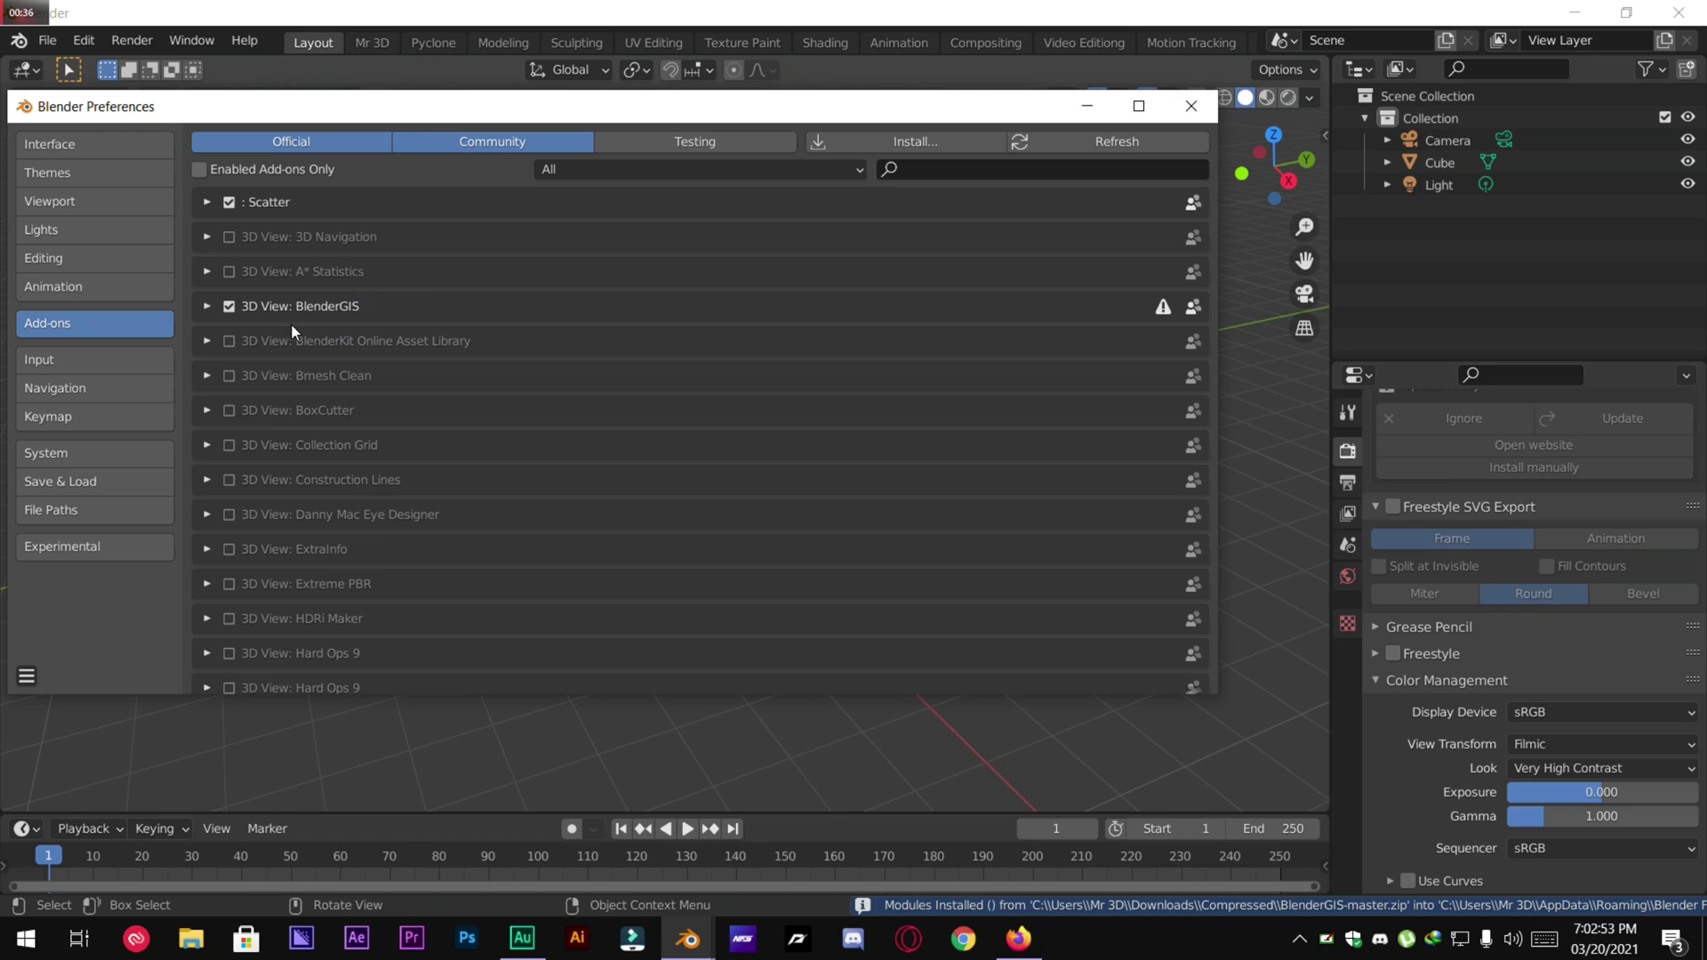
Disable and re-enable the BlenderGIS add-on, and expand its settings.
{"action": "left_click", "coordinate": [227, 307]}
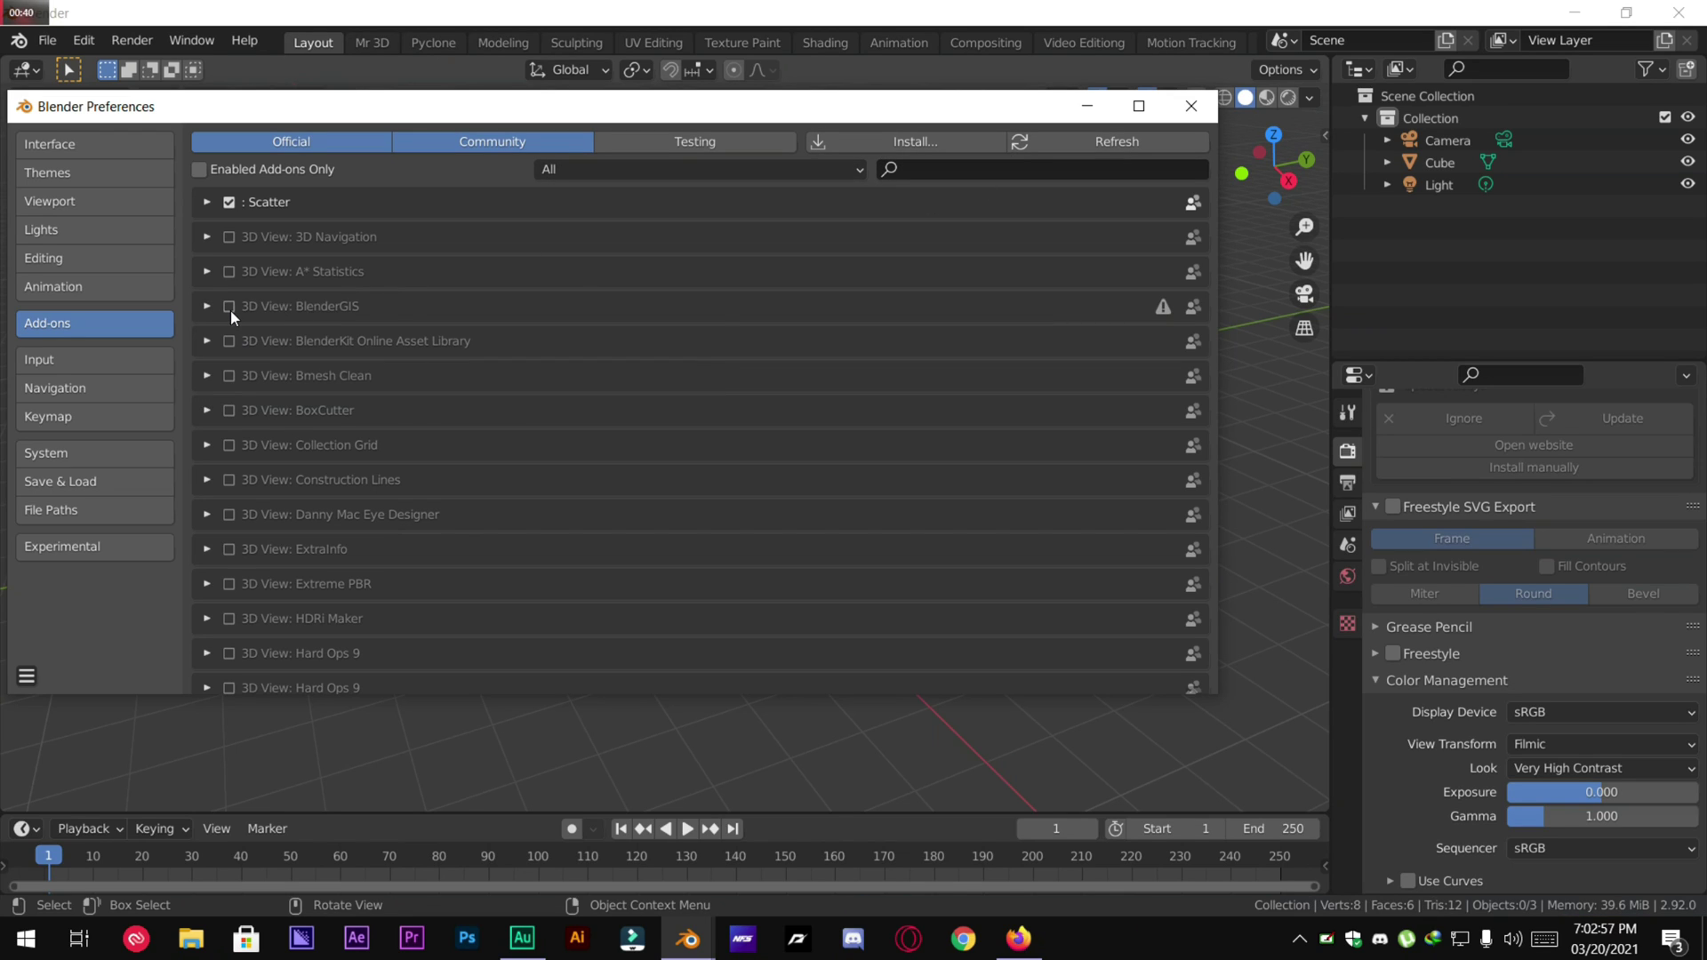
{"action": "left_click", "coordinate": [228, 308]}
{"action": "left_click", "coordinate": [209, 307]}
{"action": "scroll", "coordinate": [671, 427], "scroll_direction": "down", "scroll_amount": 4}
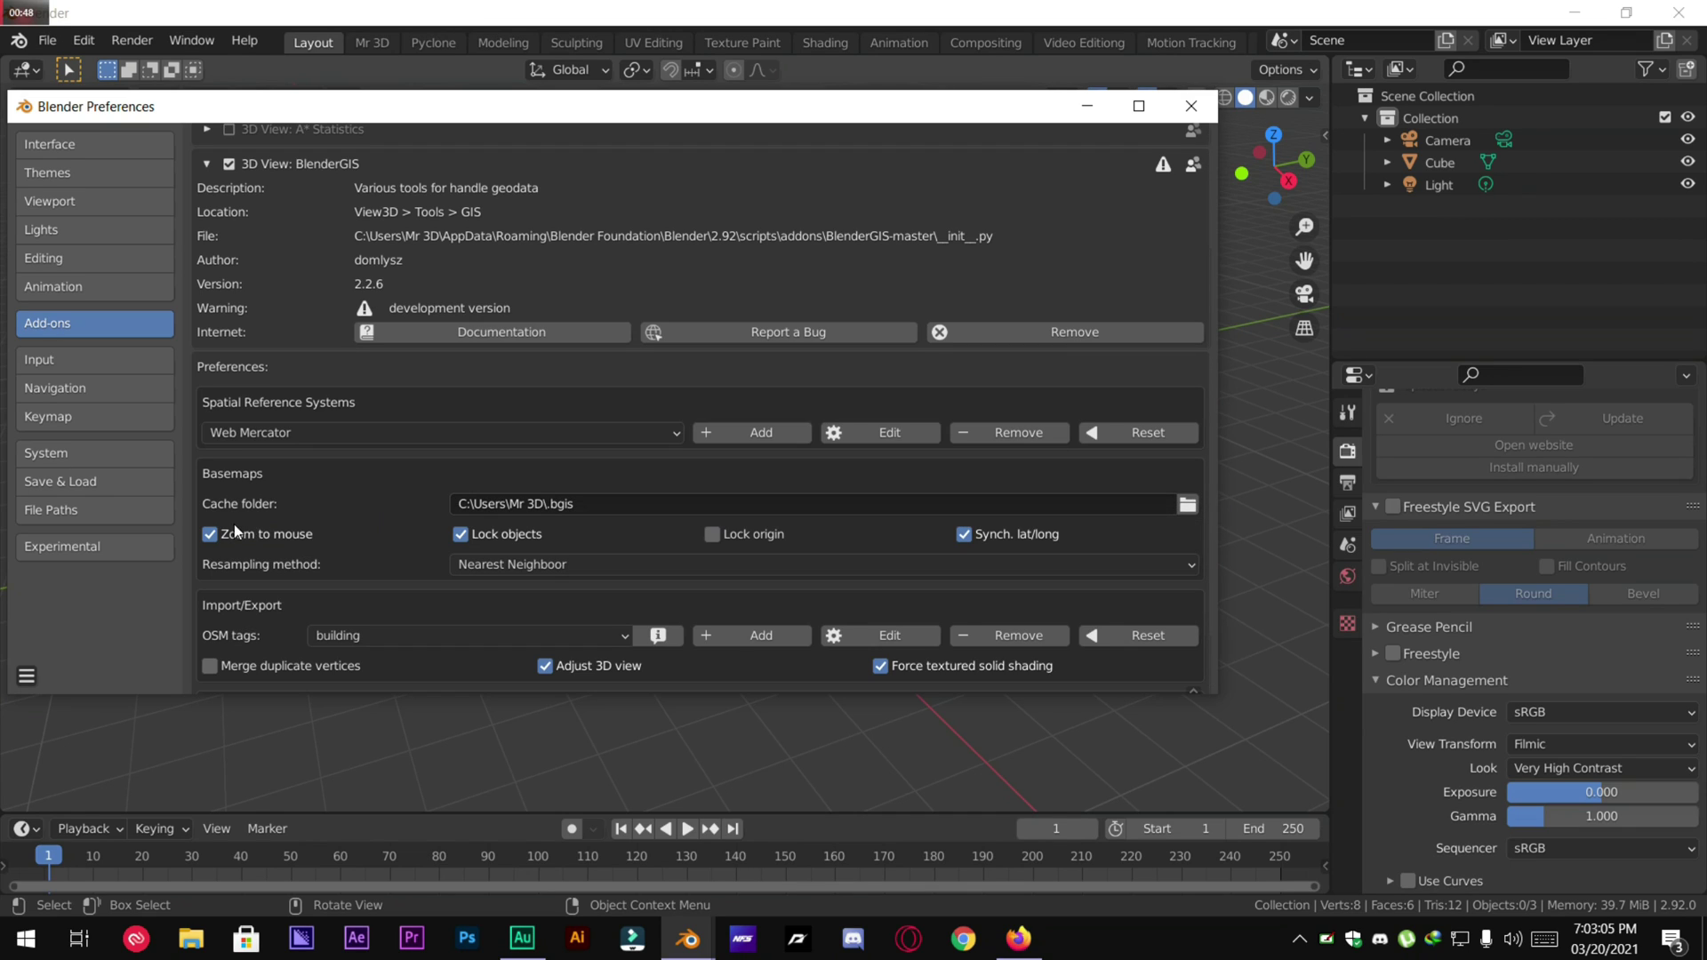
Set the BlenderGIS basemaps cache folder to C:\tmp\.
{"action": "left_click", "coordinate": [1187, 504]}
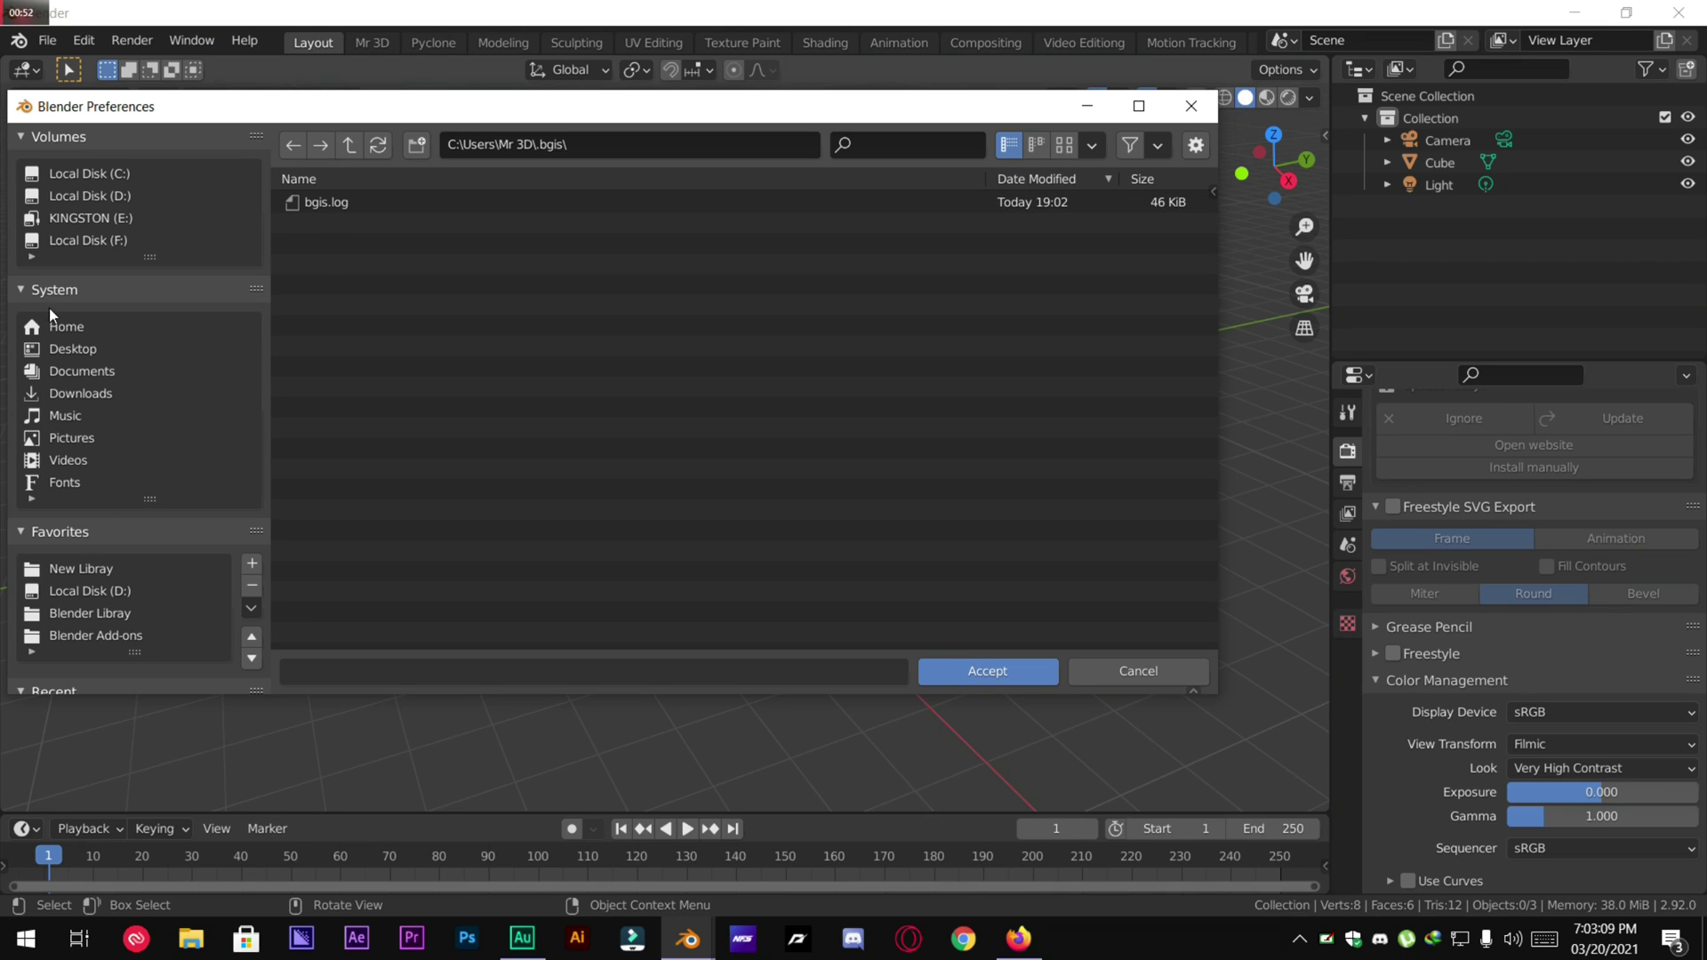
{"action": "left_click", "coordinate": [81, 175]}
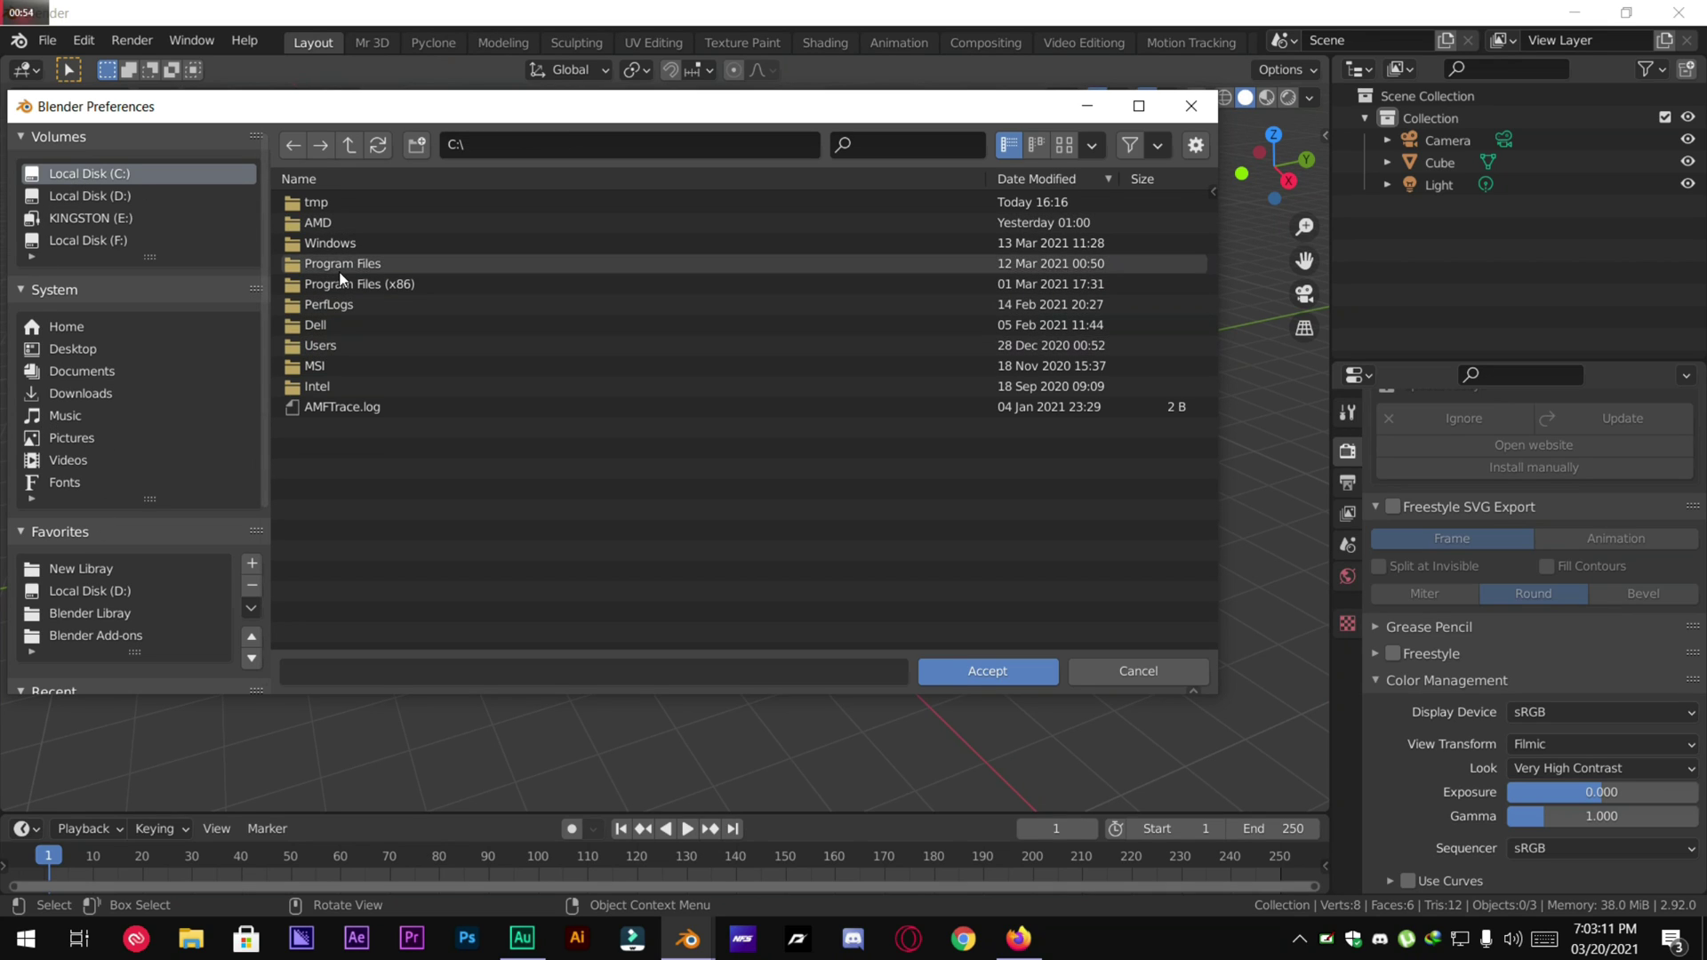
{"action": "double_click", "coordinate": [316, 201]}
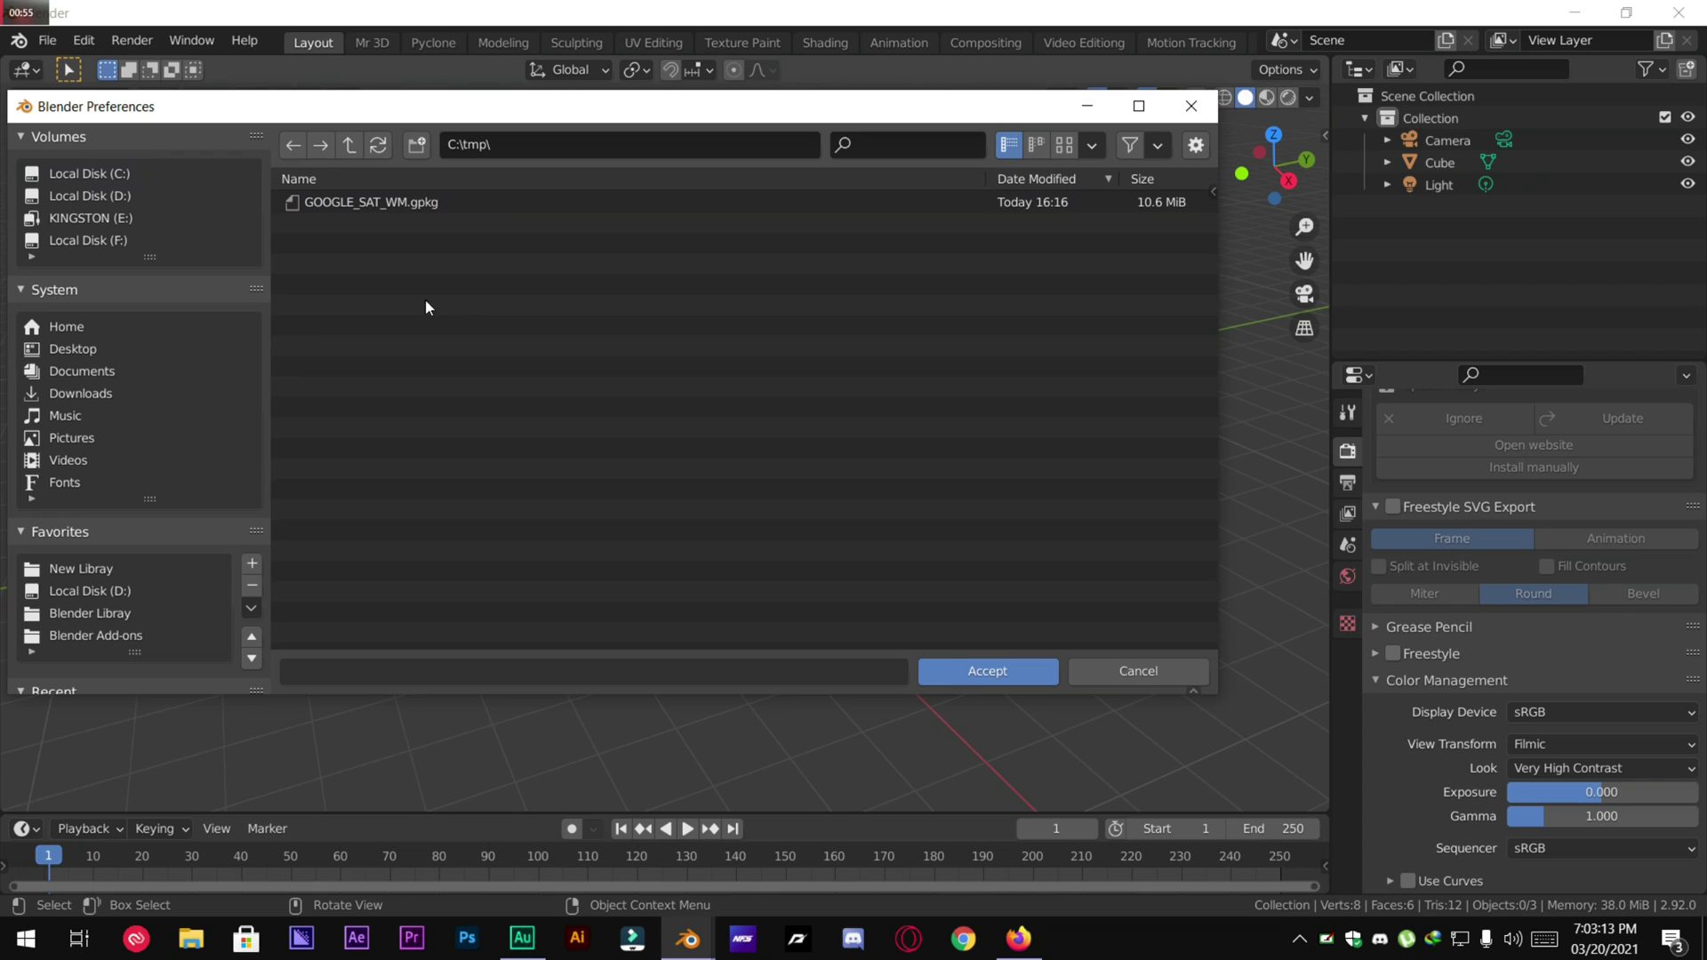
{"action": "left_click", "coordinate": [956, 678]}
{"action": "scroll", "coordinate": [783, 525], "scroll_direction": "down", "scroll_amount": 3}
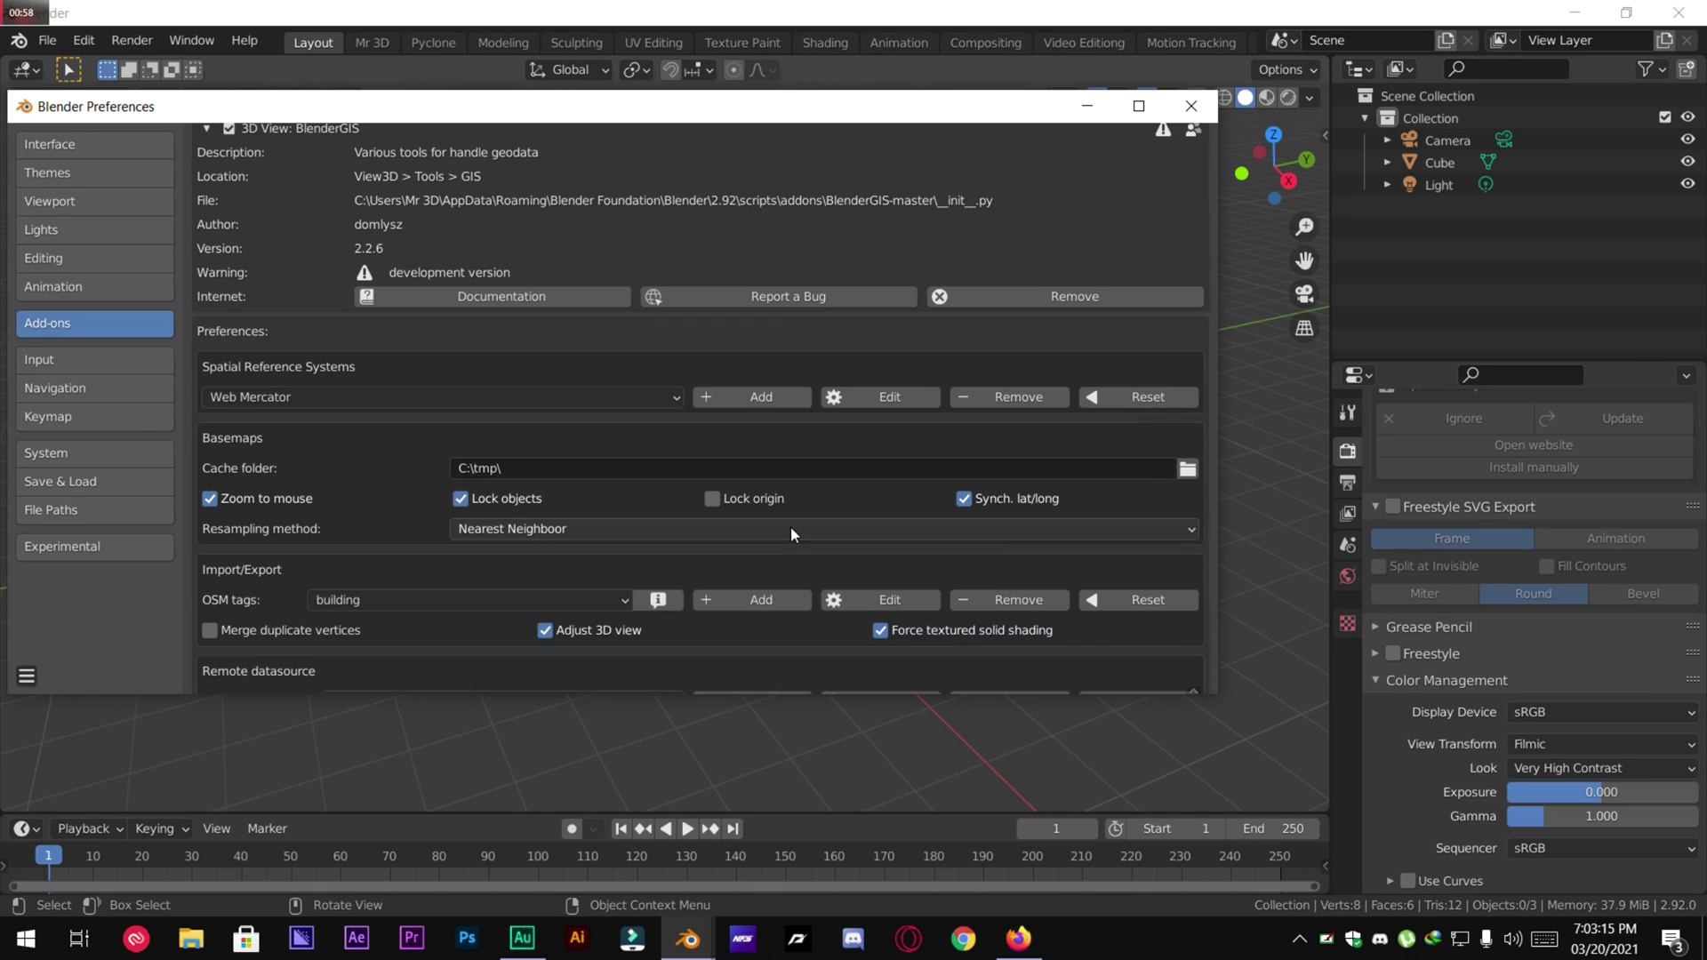
Save the preferences and close the preferences window.
{"action": "left_click", "coordinate": [27, 676]}
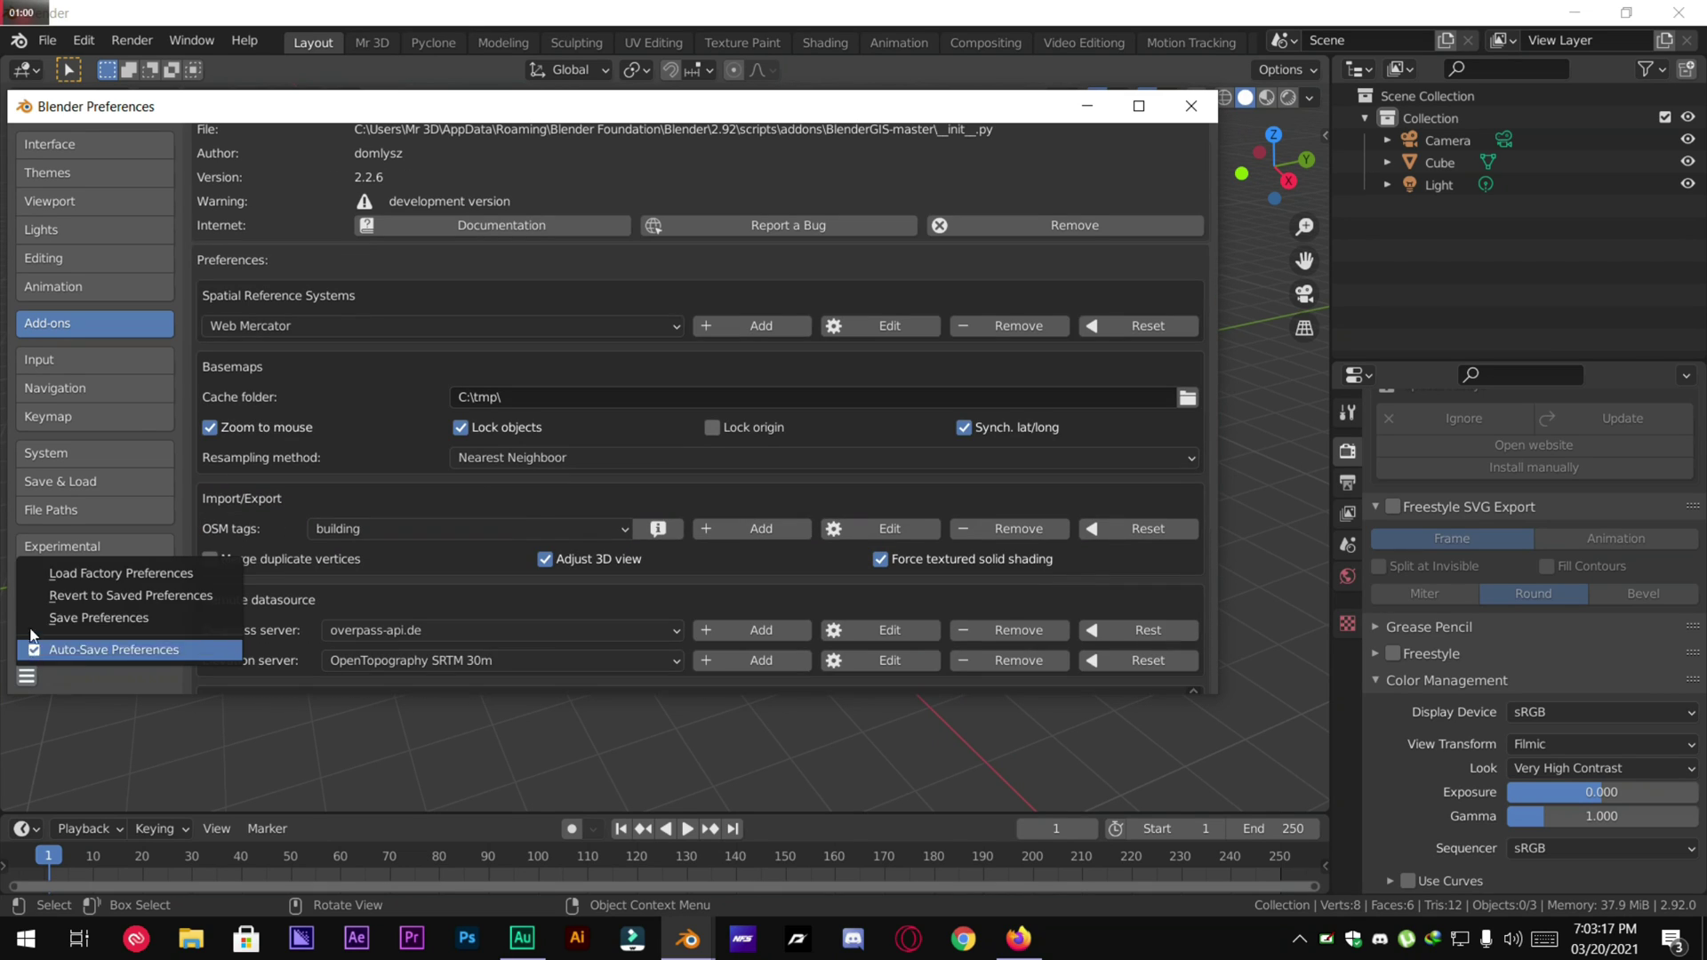
{"action": "left_click", "coordinate": [35, 623]}
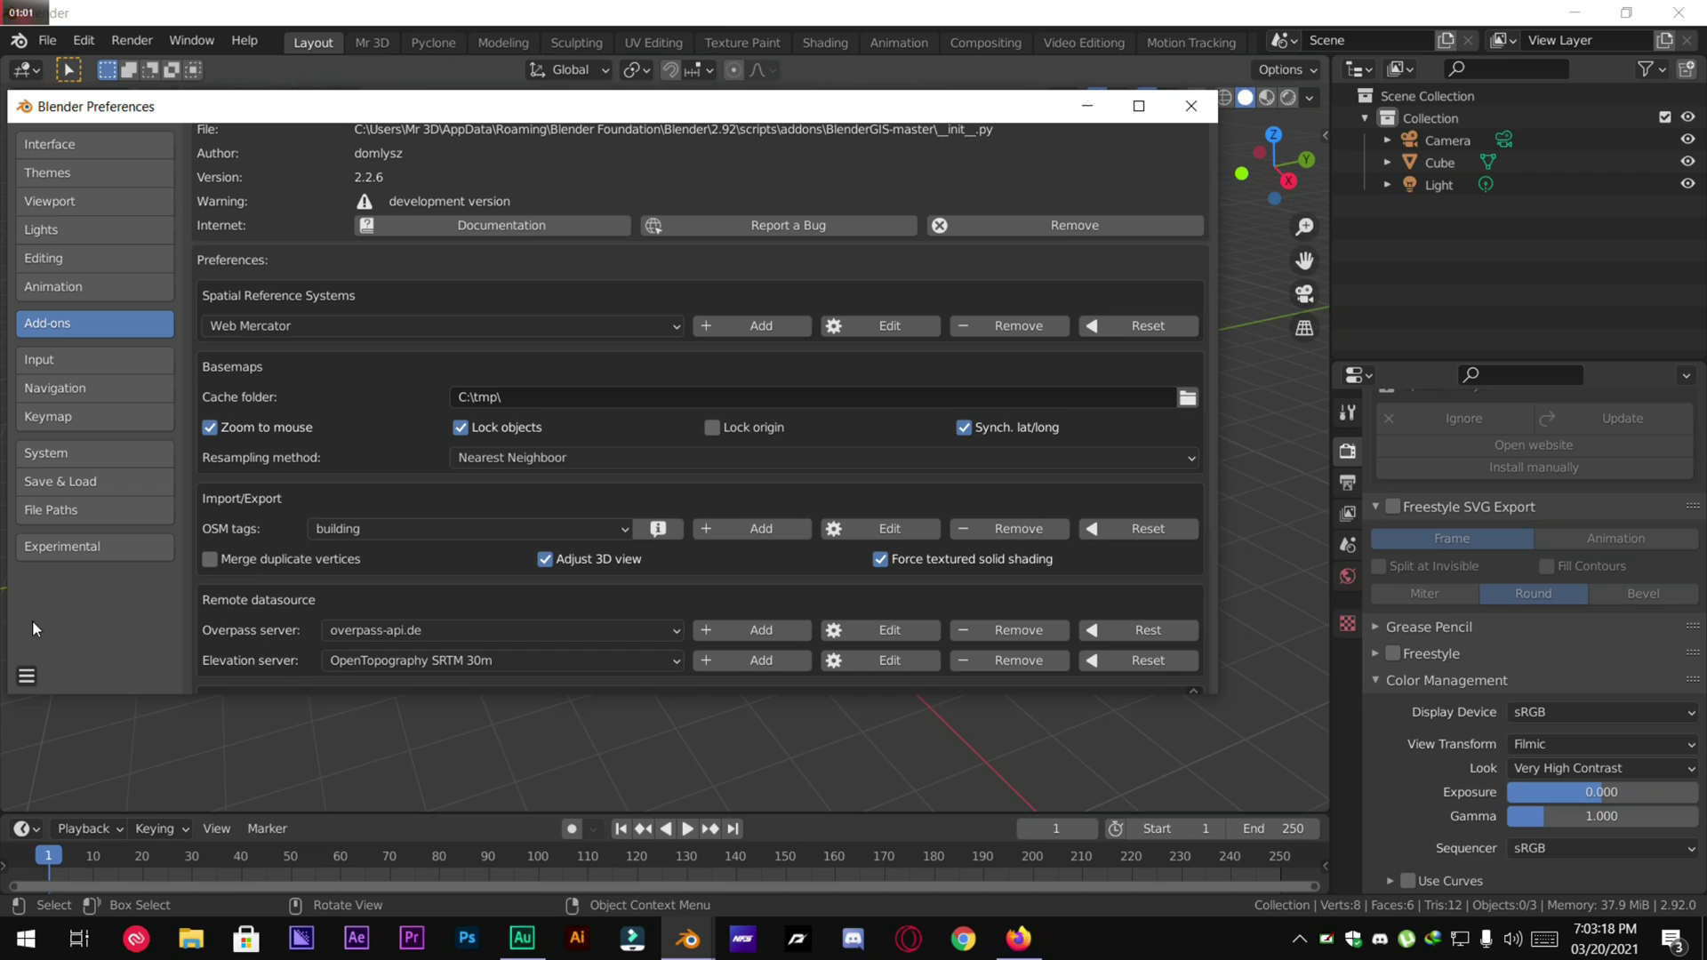
{"action": "left_click", "coordinate": [1189, 108]}
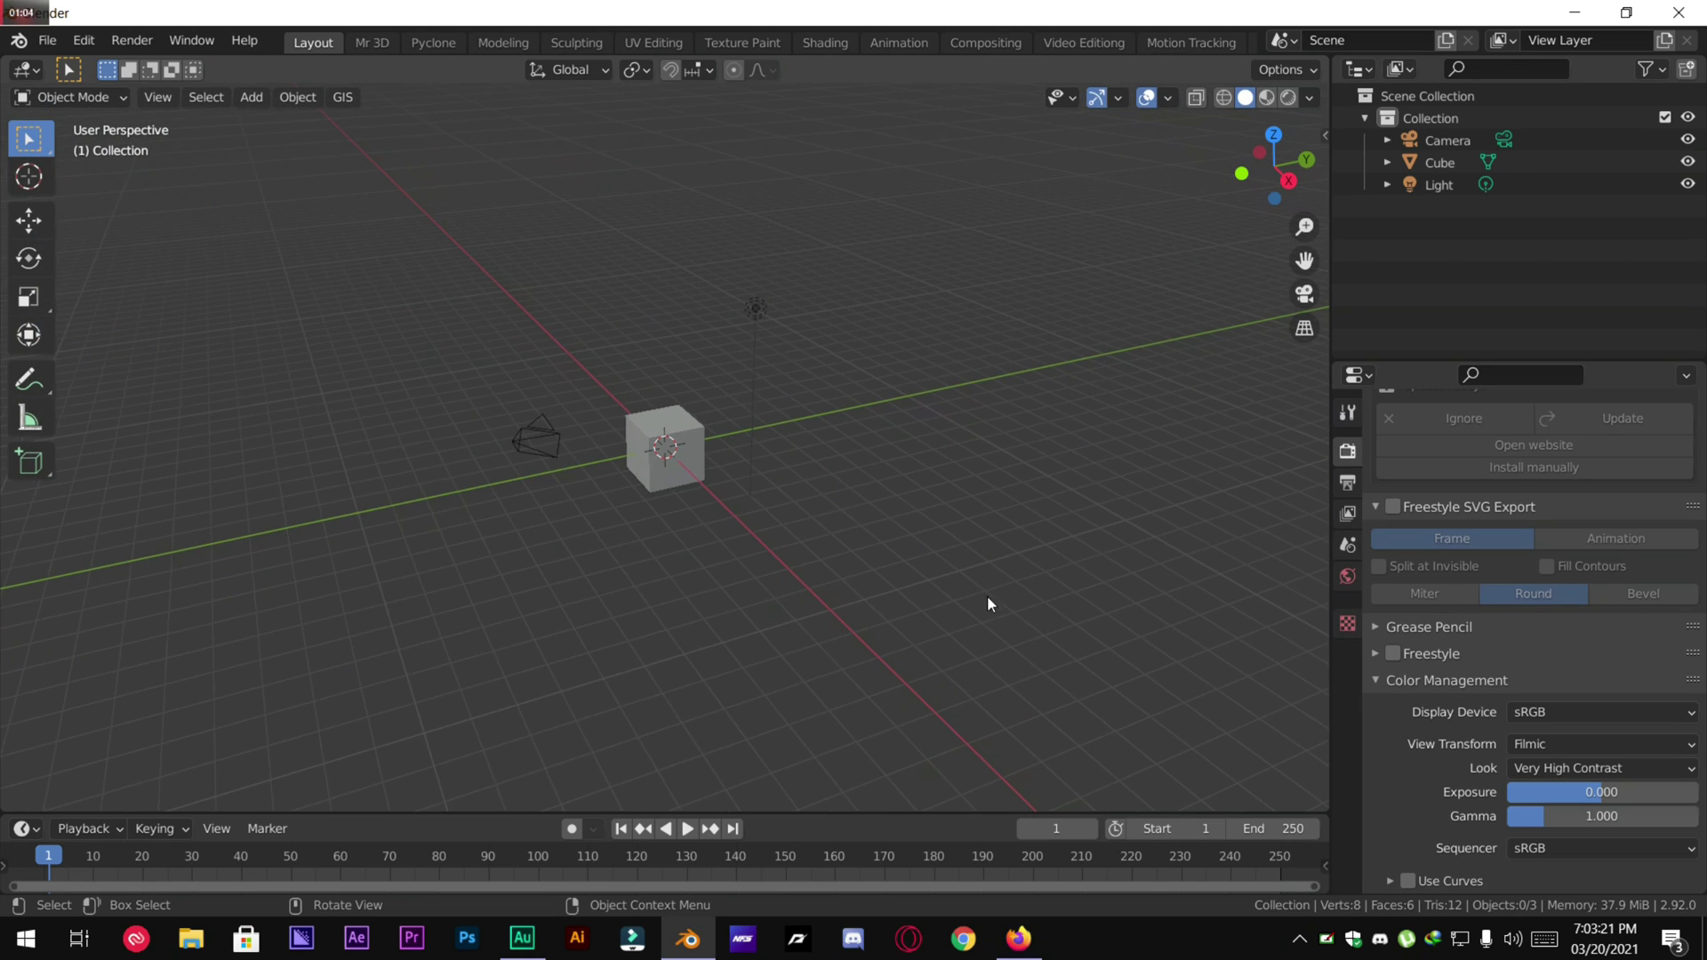
Delete the default camera, cube and light from the scene.
{"action": "left_click_drag", "start_coordinate": [958, 572], "coordinate": [350, 298]}
{"action": "key", "text": "x"}
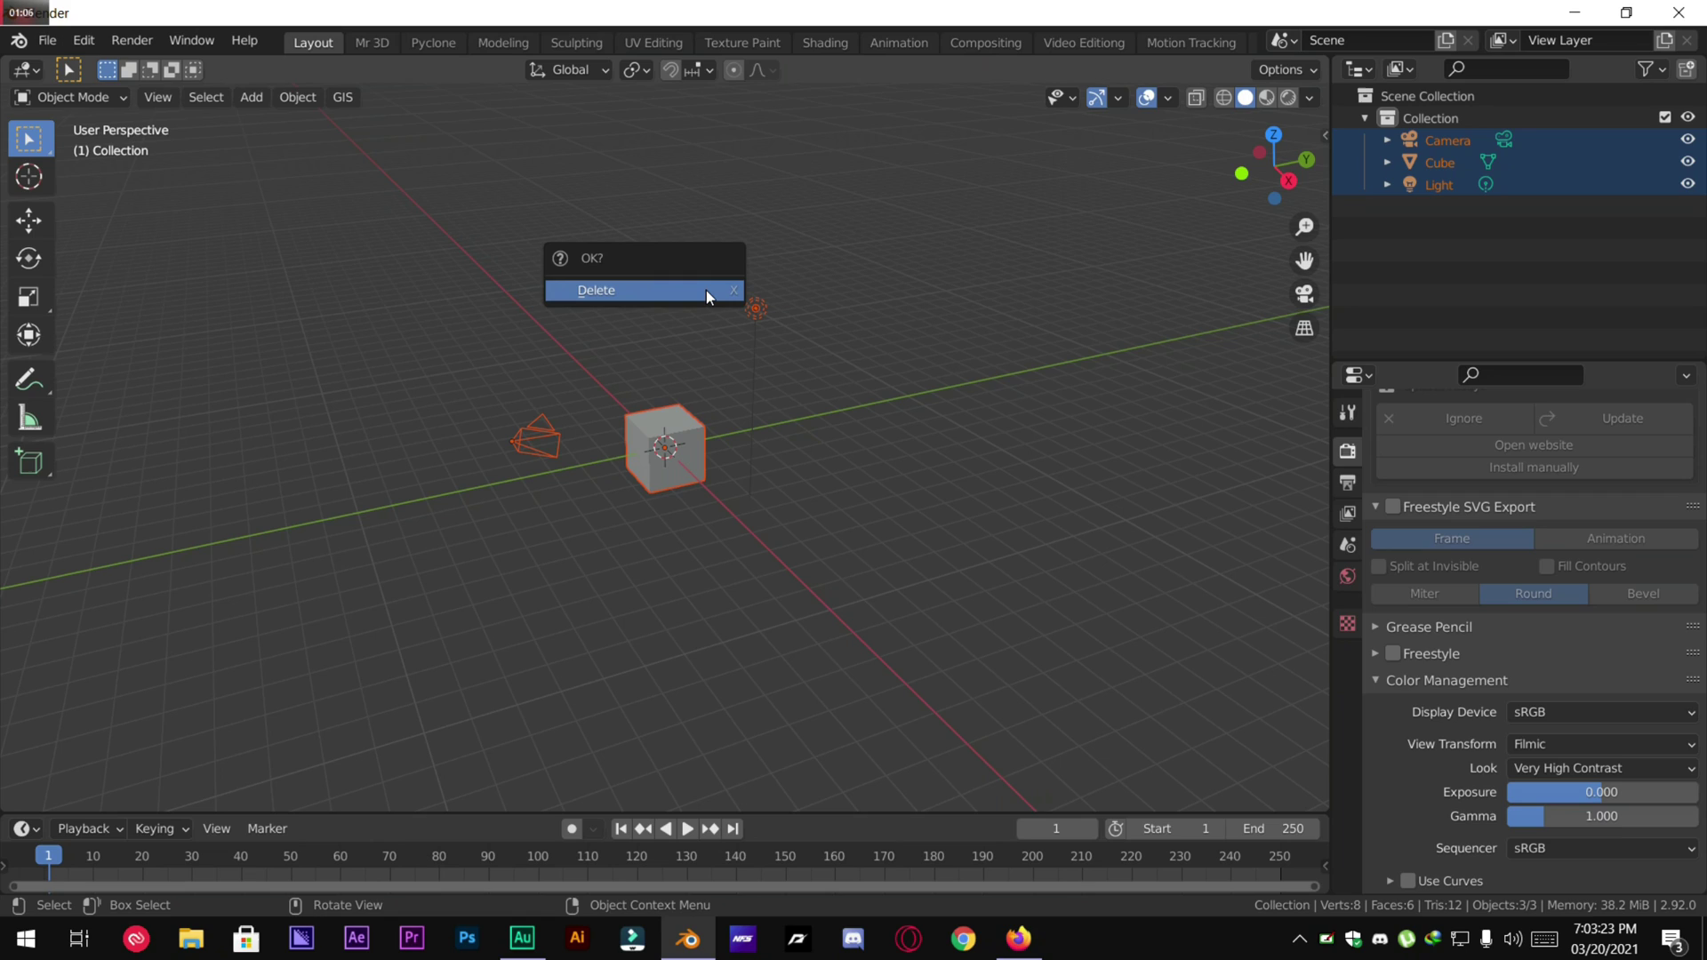
{"action": "left_click", "coordinate": [706, 290]}
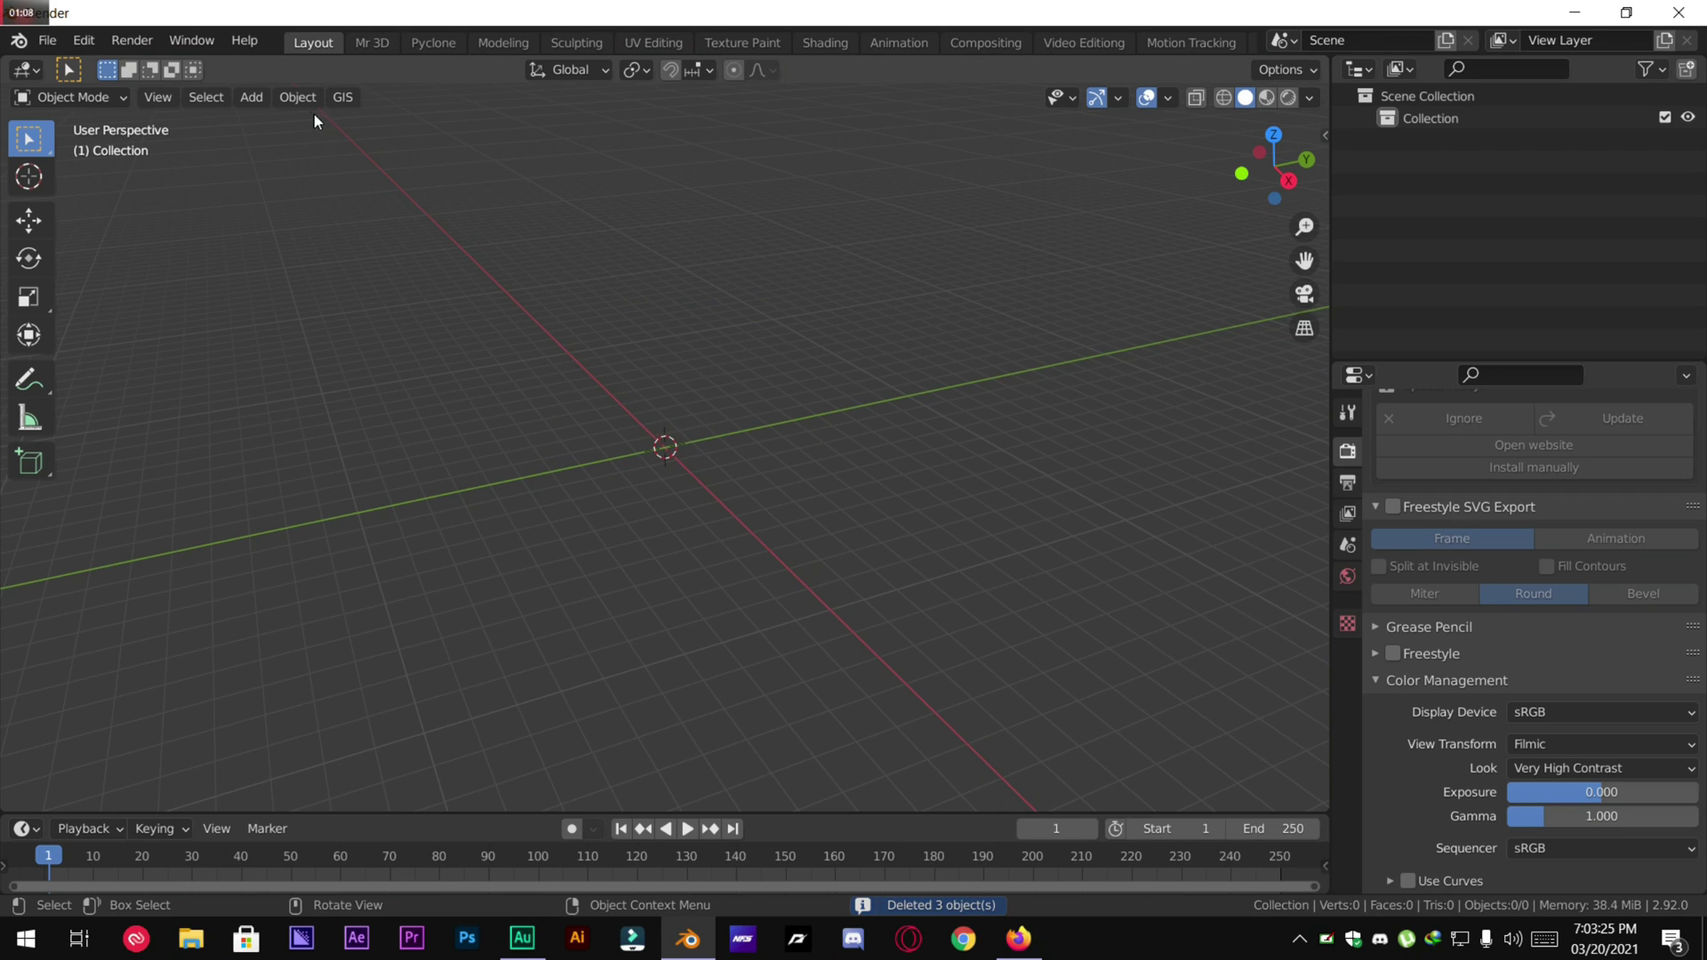
Add a web geodata basemap using Google as the source and Satellite as the layer.
{"action": "left_click", "coordinate": [293, 101]}
{"action": "mouse_move", "coordinate": [344, 101]}
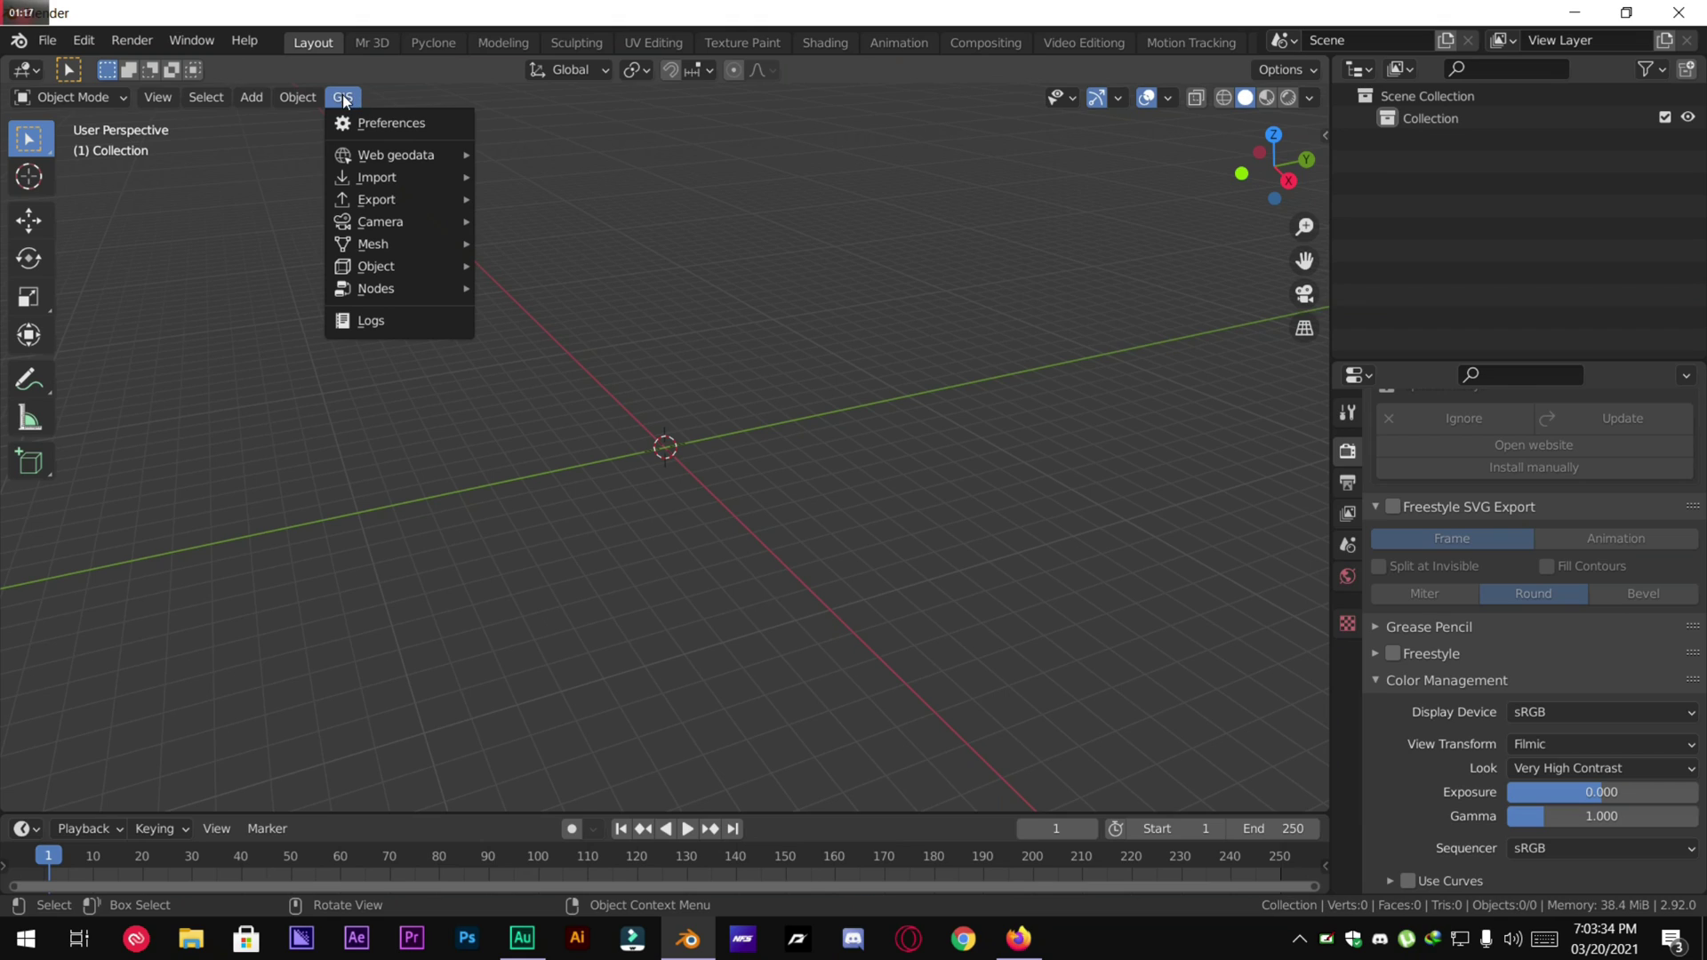
{"action": "mouse_move", "coordinate": [360, 155]}
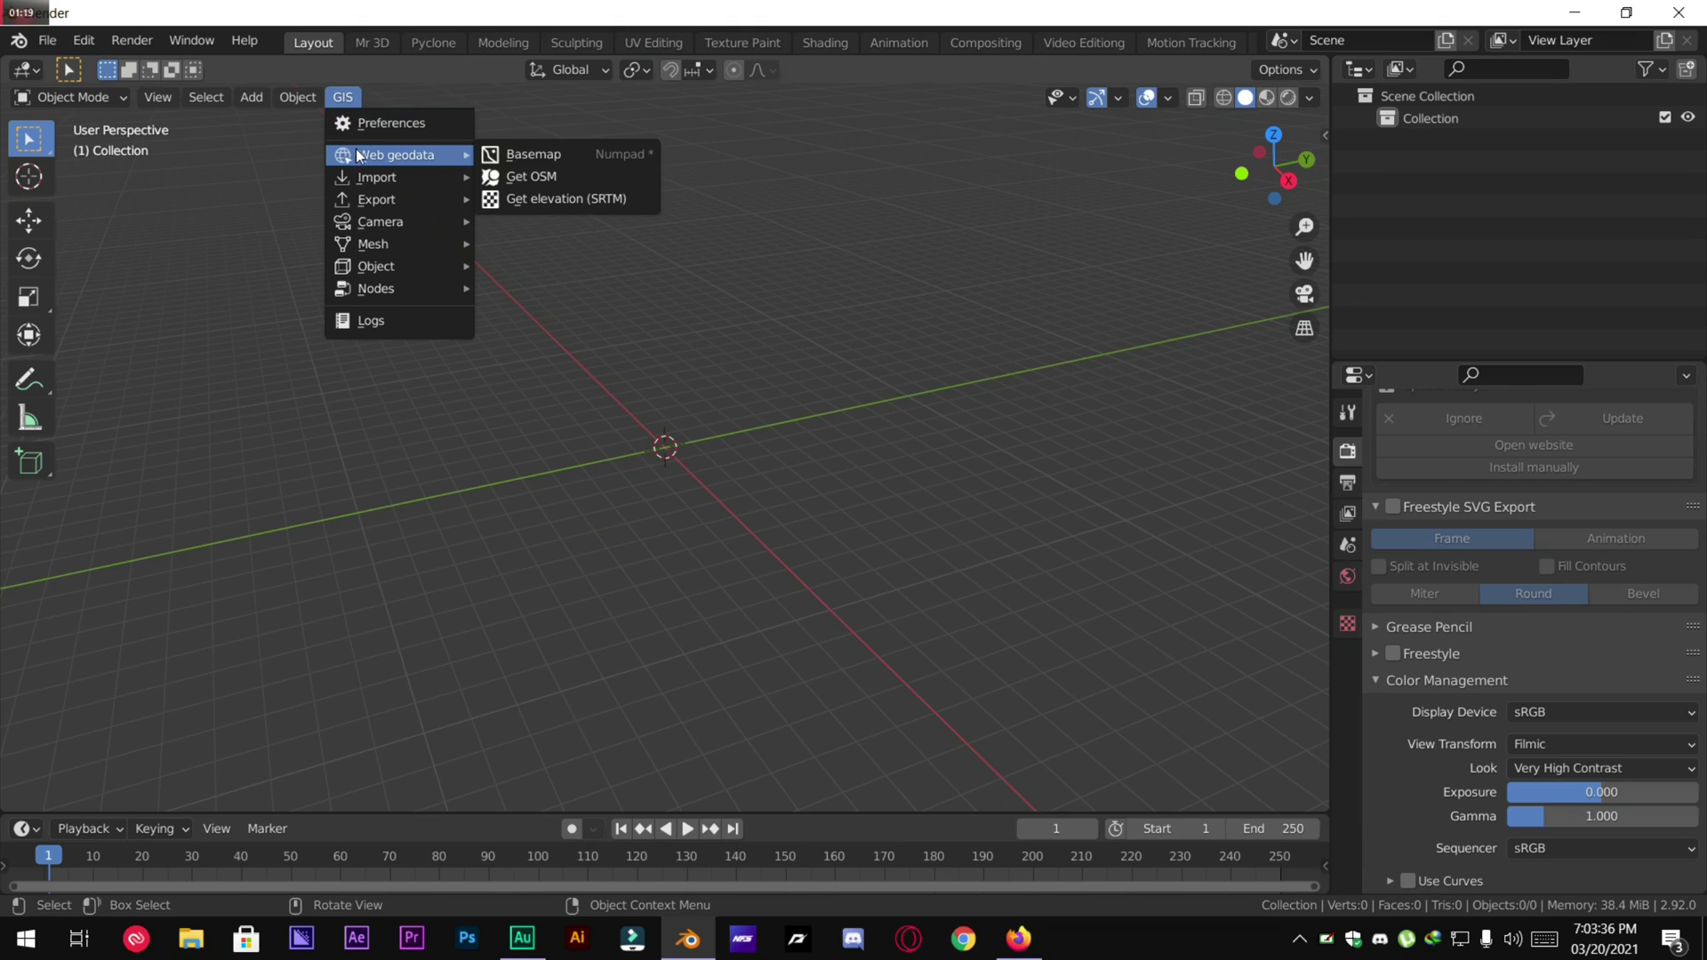
{"action": "left_click", "coordinate": [574, 153]}
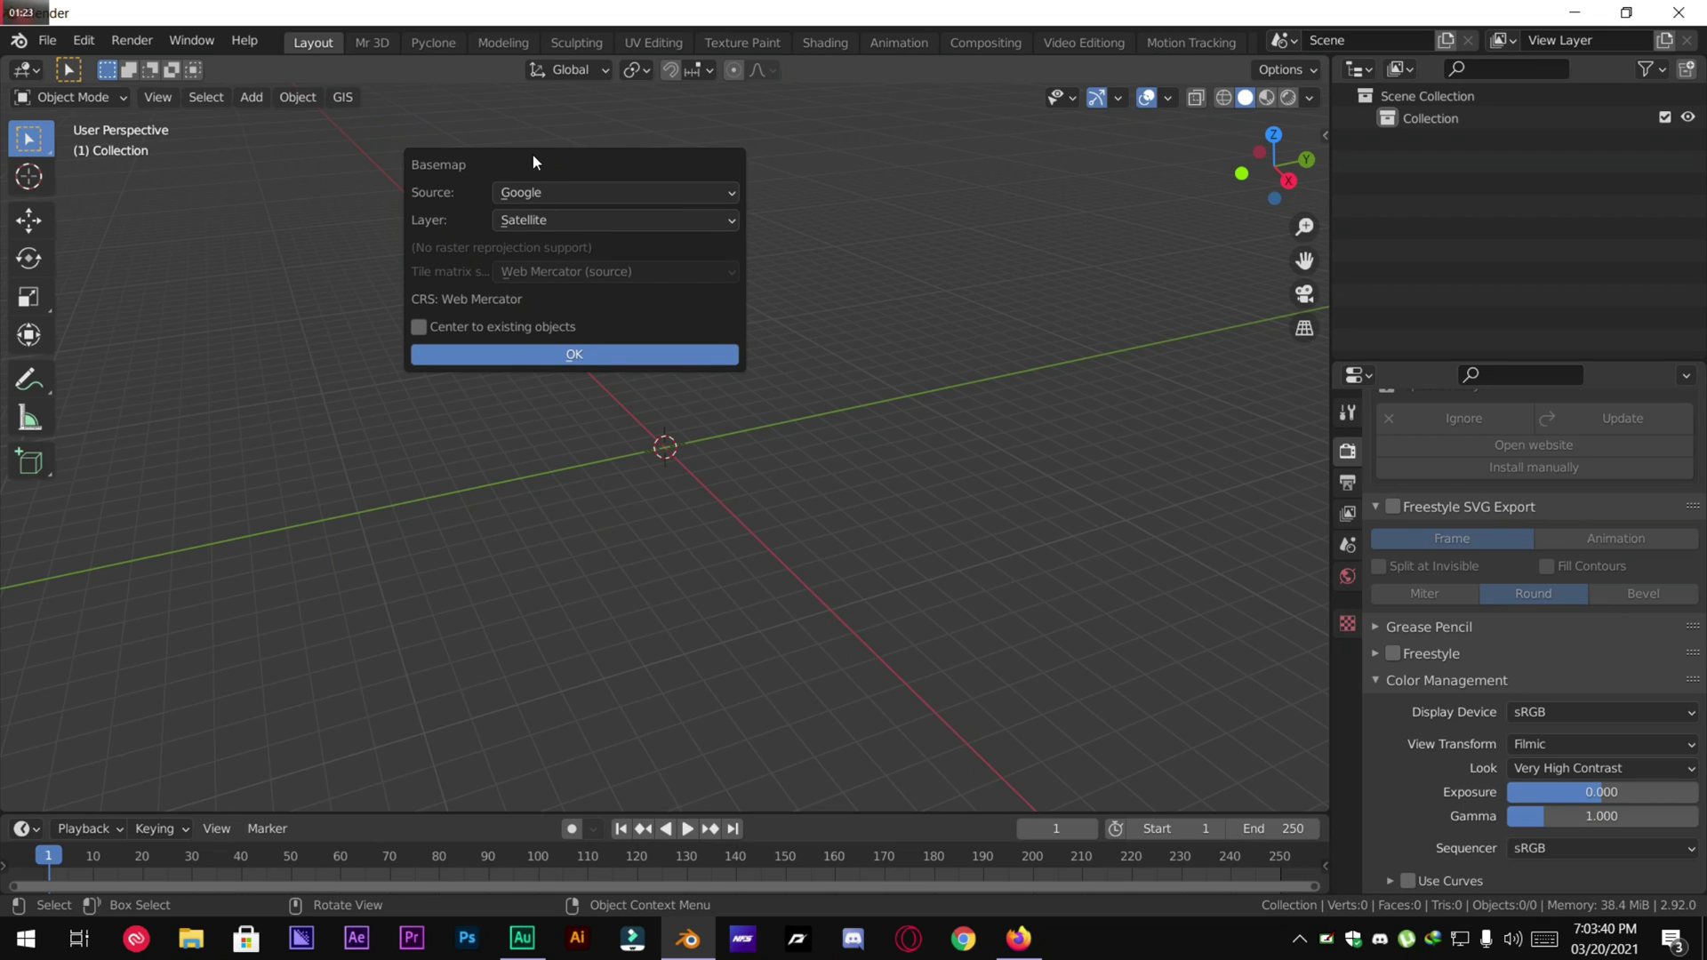
{"action": "left_click", "coordinate": [532, 354]}
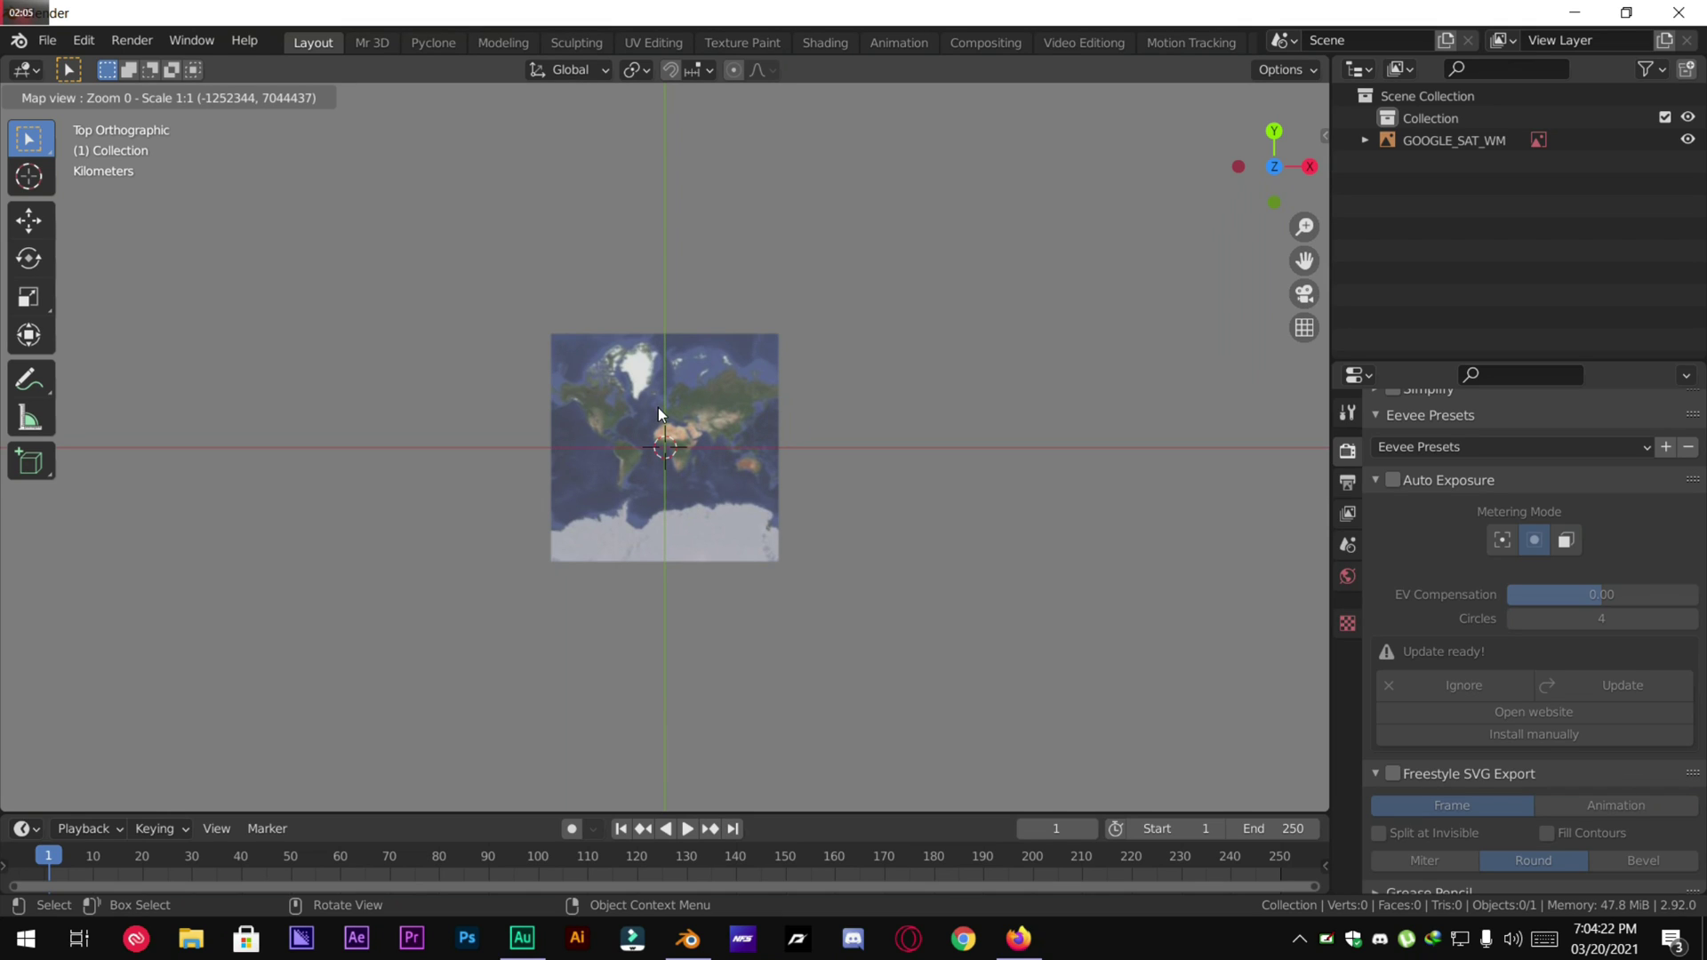
Go to "new york" on the basemap with the zoom level set to 16.
{"action": "scroll", "coordinate": [663, 419], "scroll_direction": "up", "scroll_amount": 1}
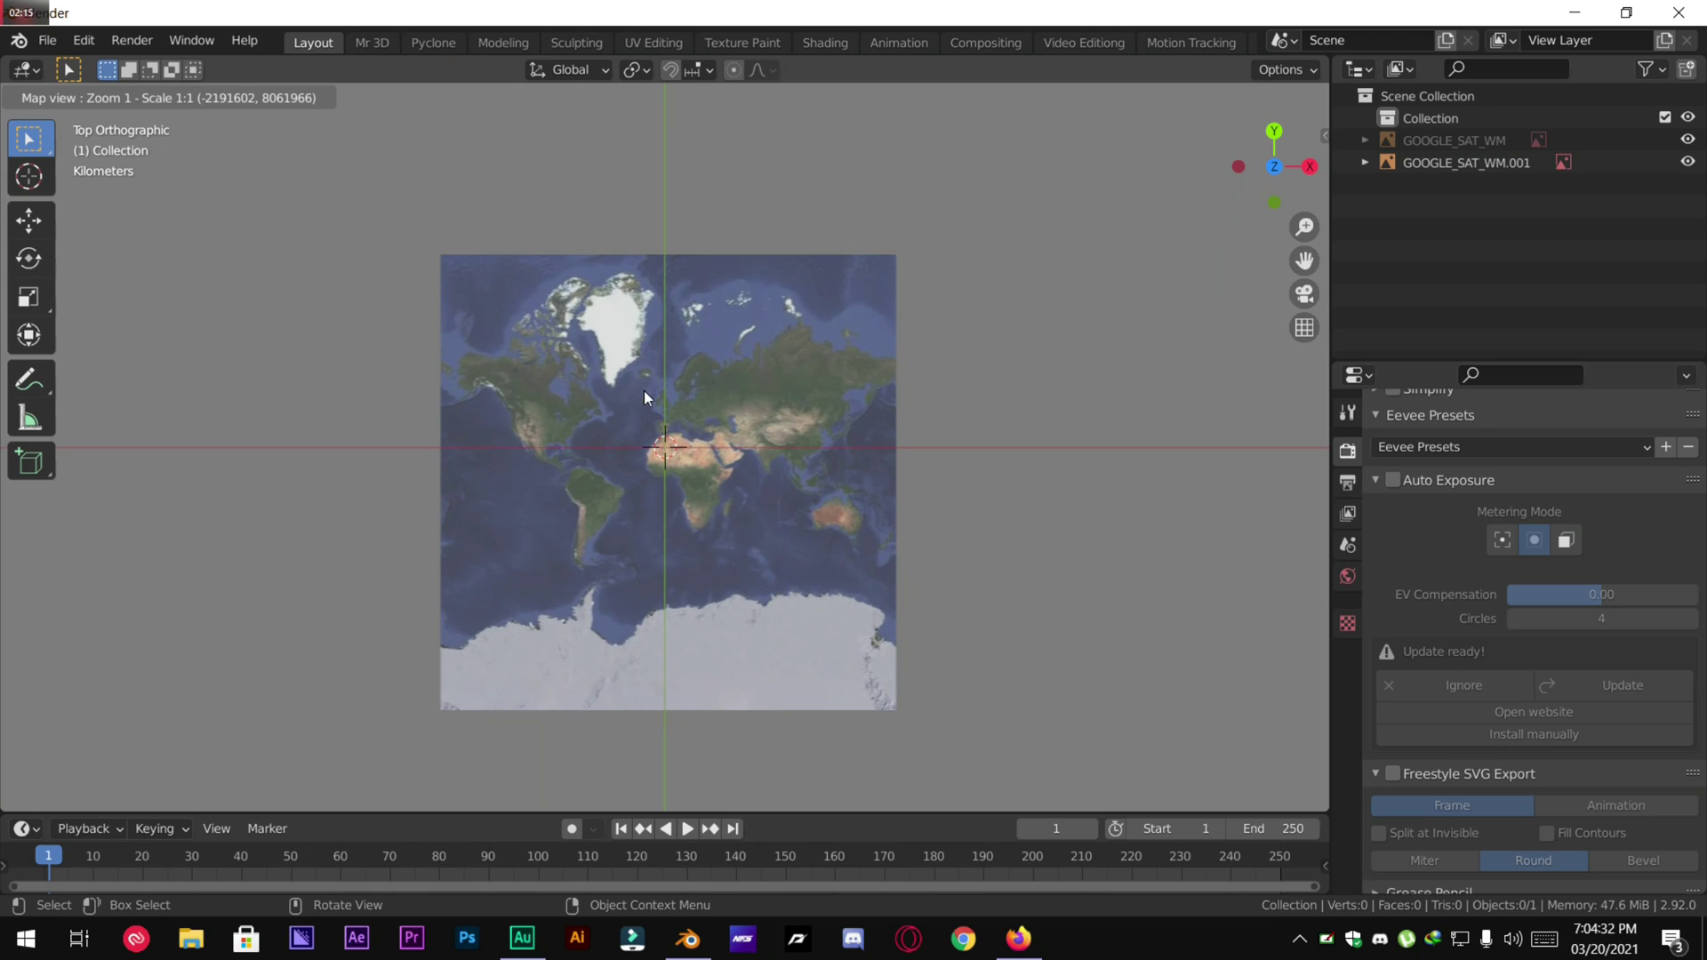
{"action": "key", "text": "g"}
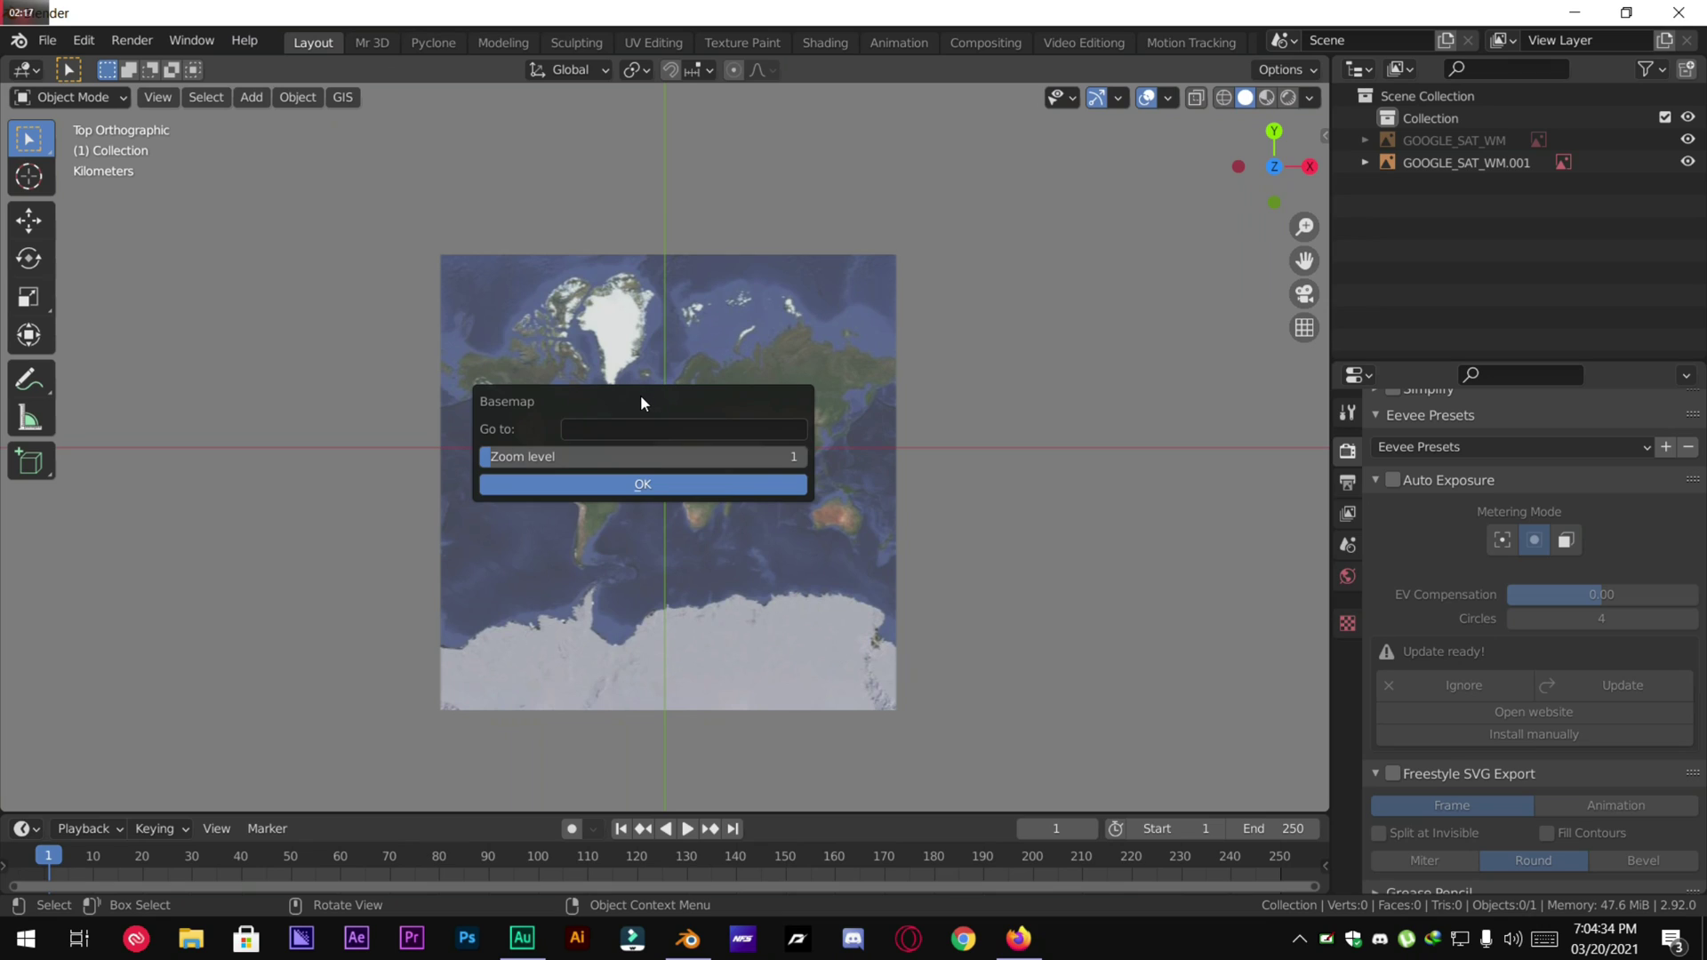
{"action": "left_click_drag", "start_coordinate": [641, 396], "coordinate": [675, 408]}
{"action": "left_click", "coordinate": [653, 445]}
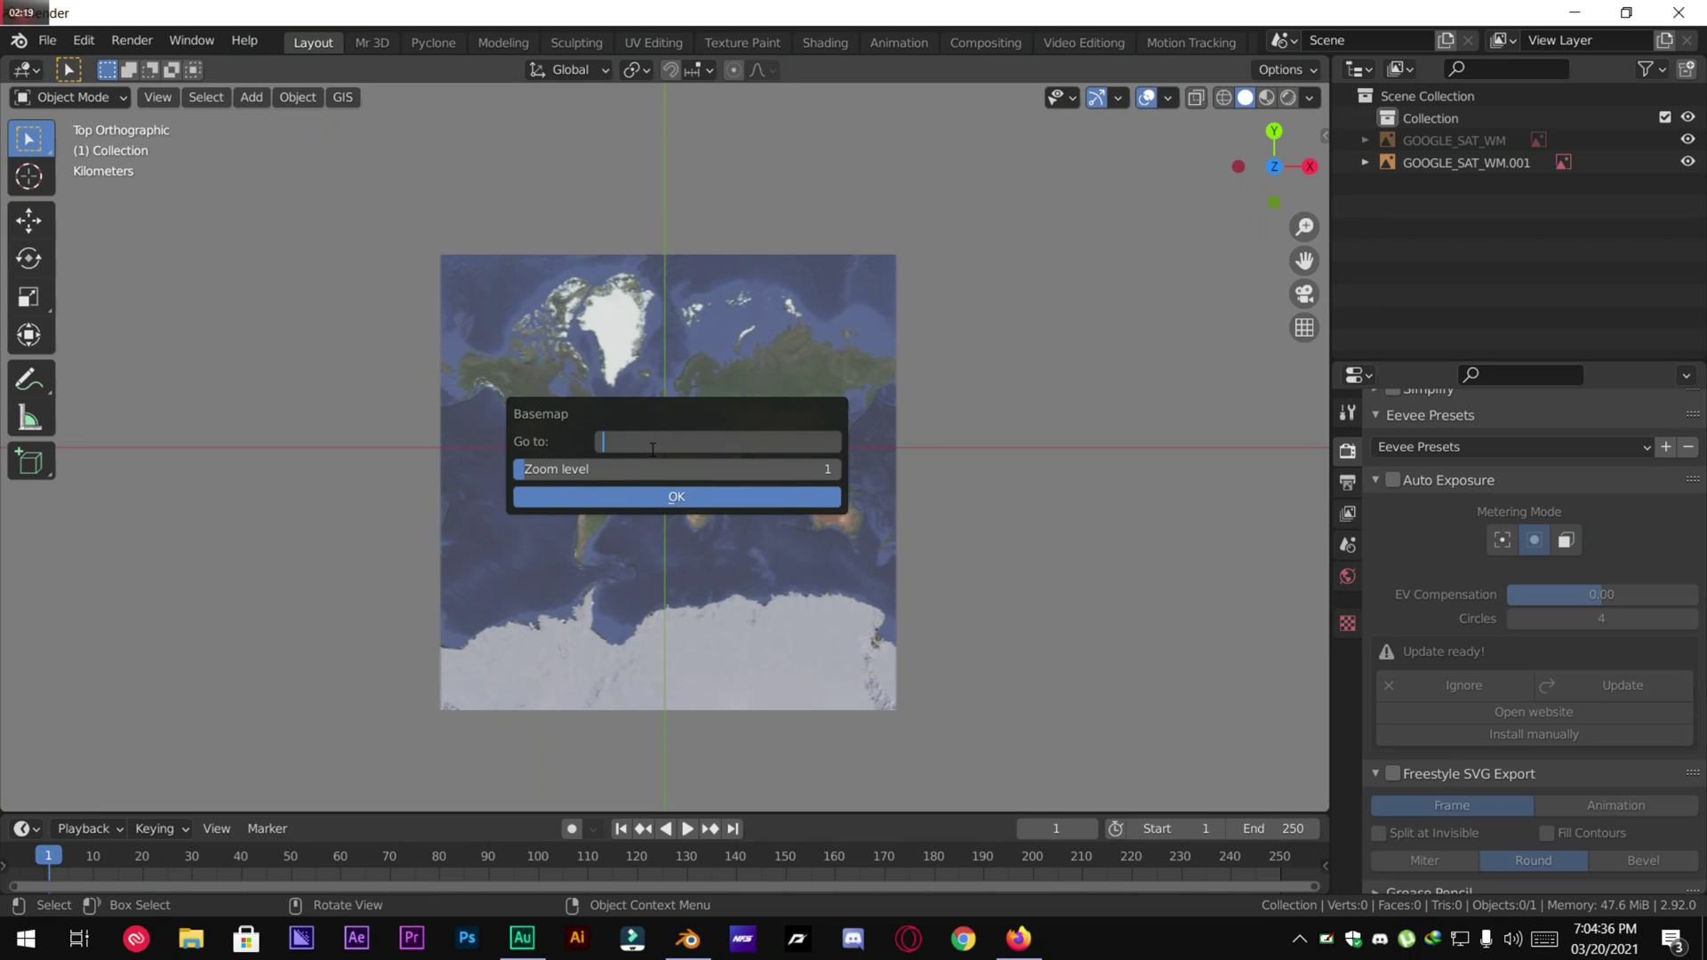
{"action": "type", "text": "new york"}
{"action": "left_click", "coordinate": [599, 469]}
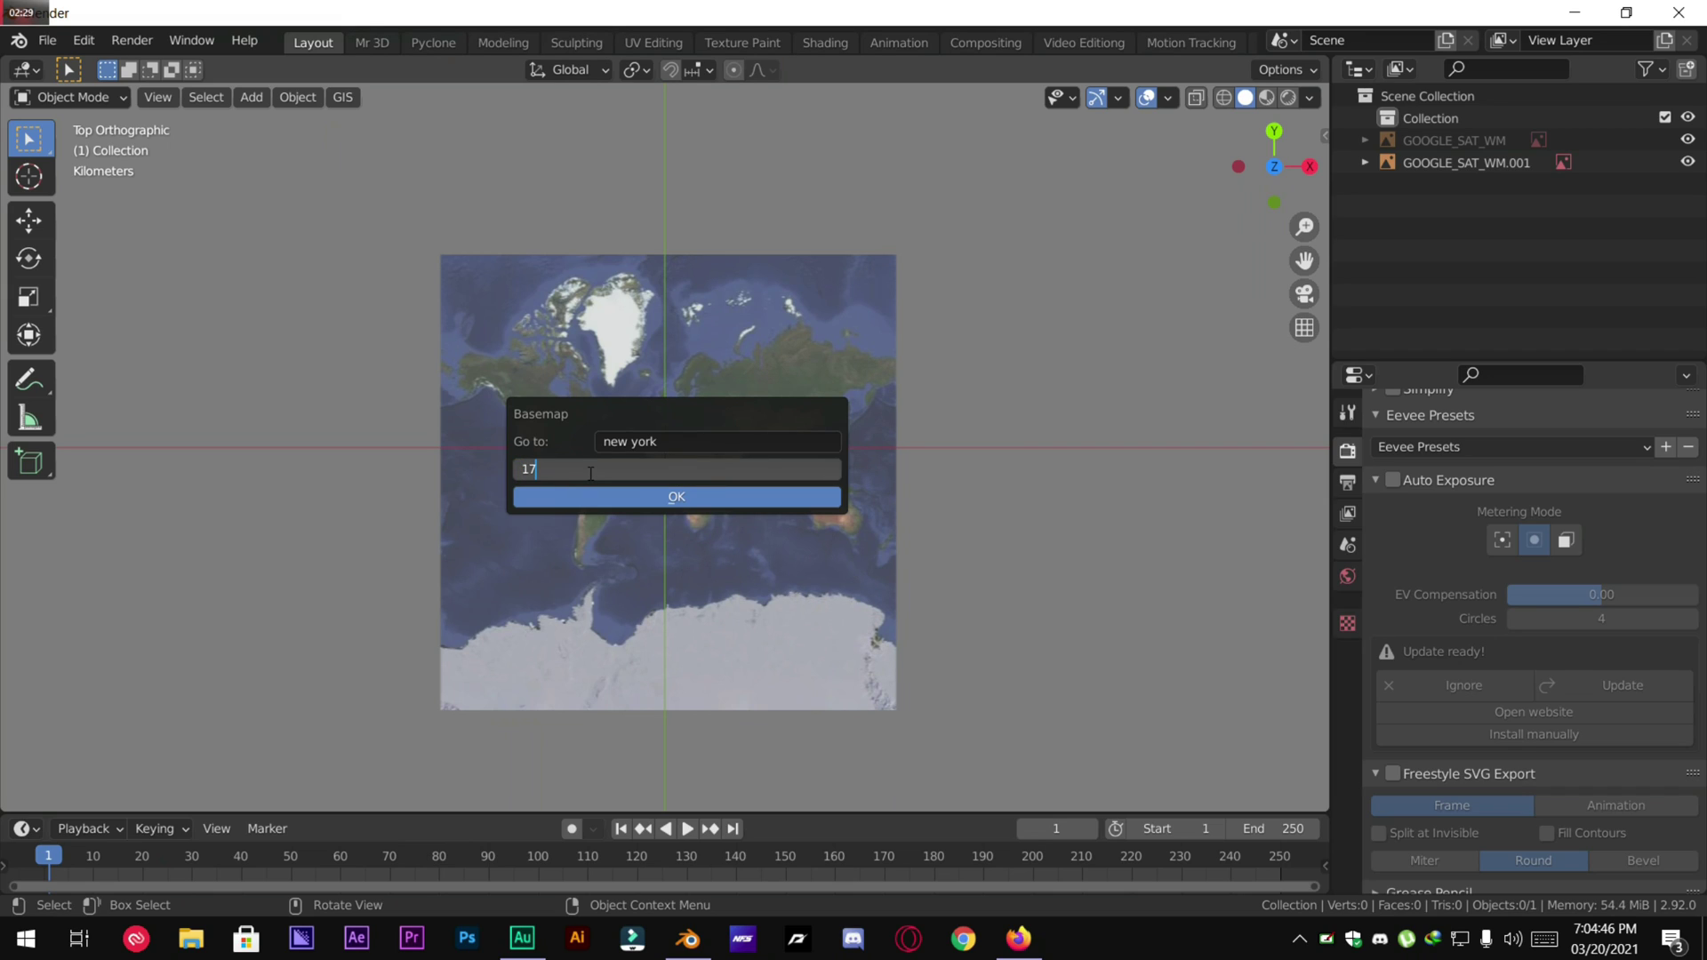
{"action": "type", "text": "6"}
{"action": "left_click", "coordinate": [692, 498]}
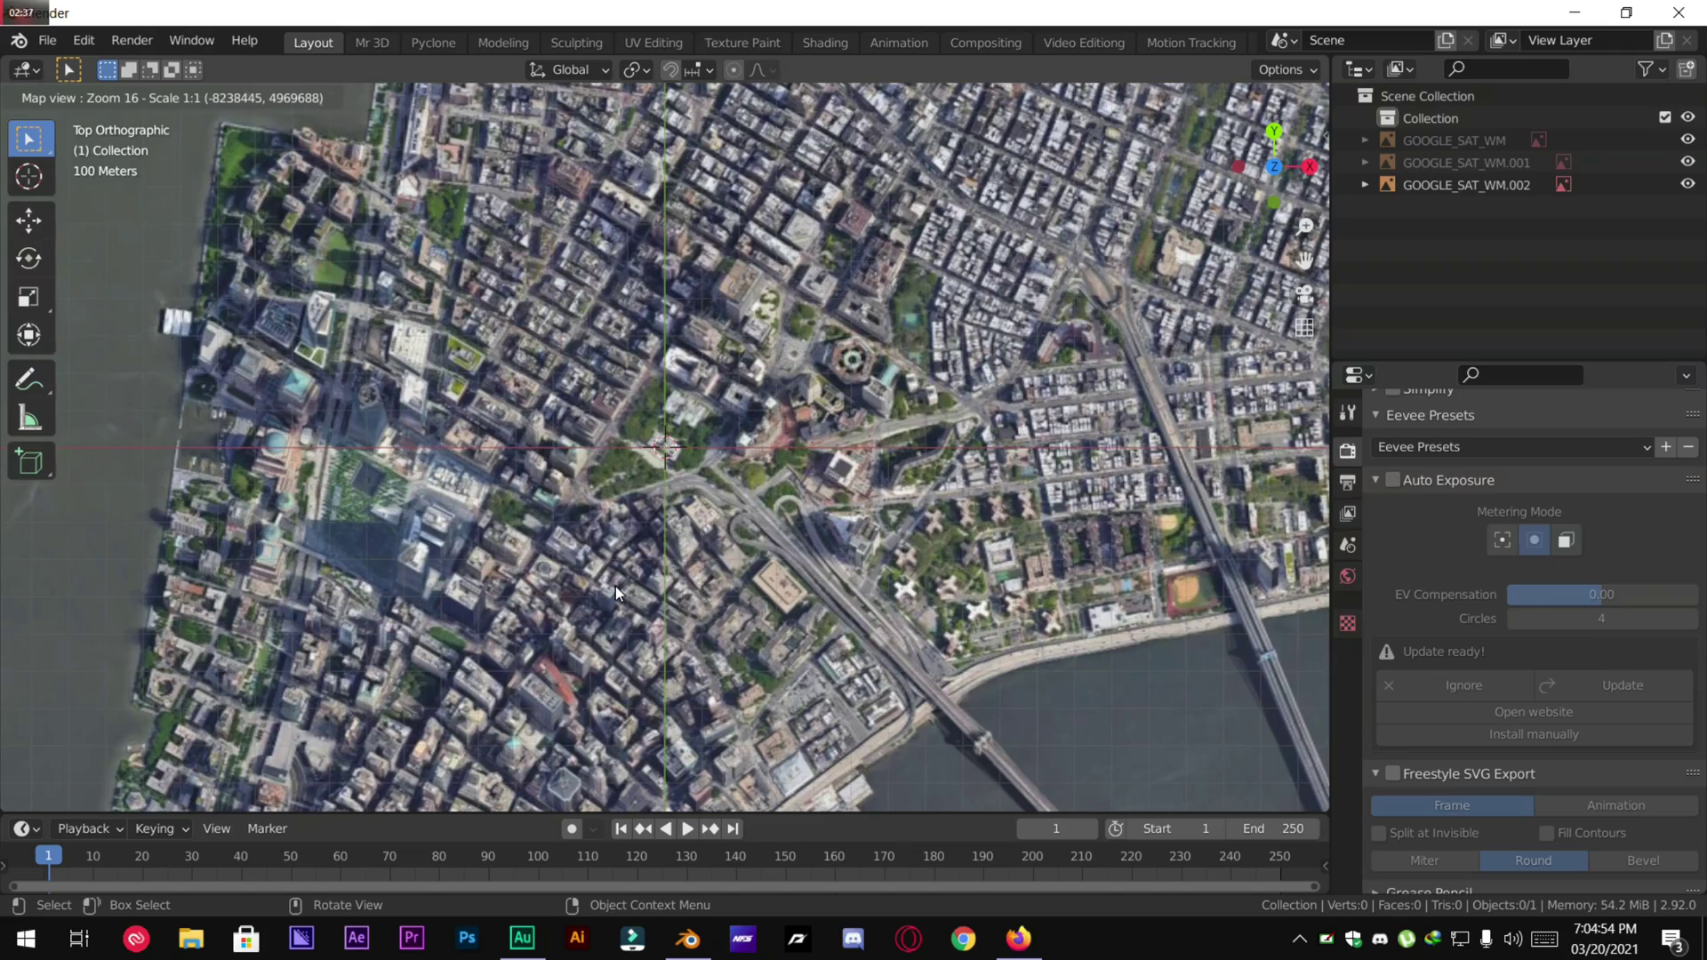
Center the satellite basemap on Manhattan's southern tip and export the framed area as a textured plane.
{"action": "scroll", "coordinate": [615, 585], "scroll_direction": "down", "scroll_amount": 1}
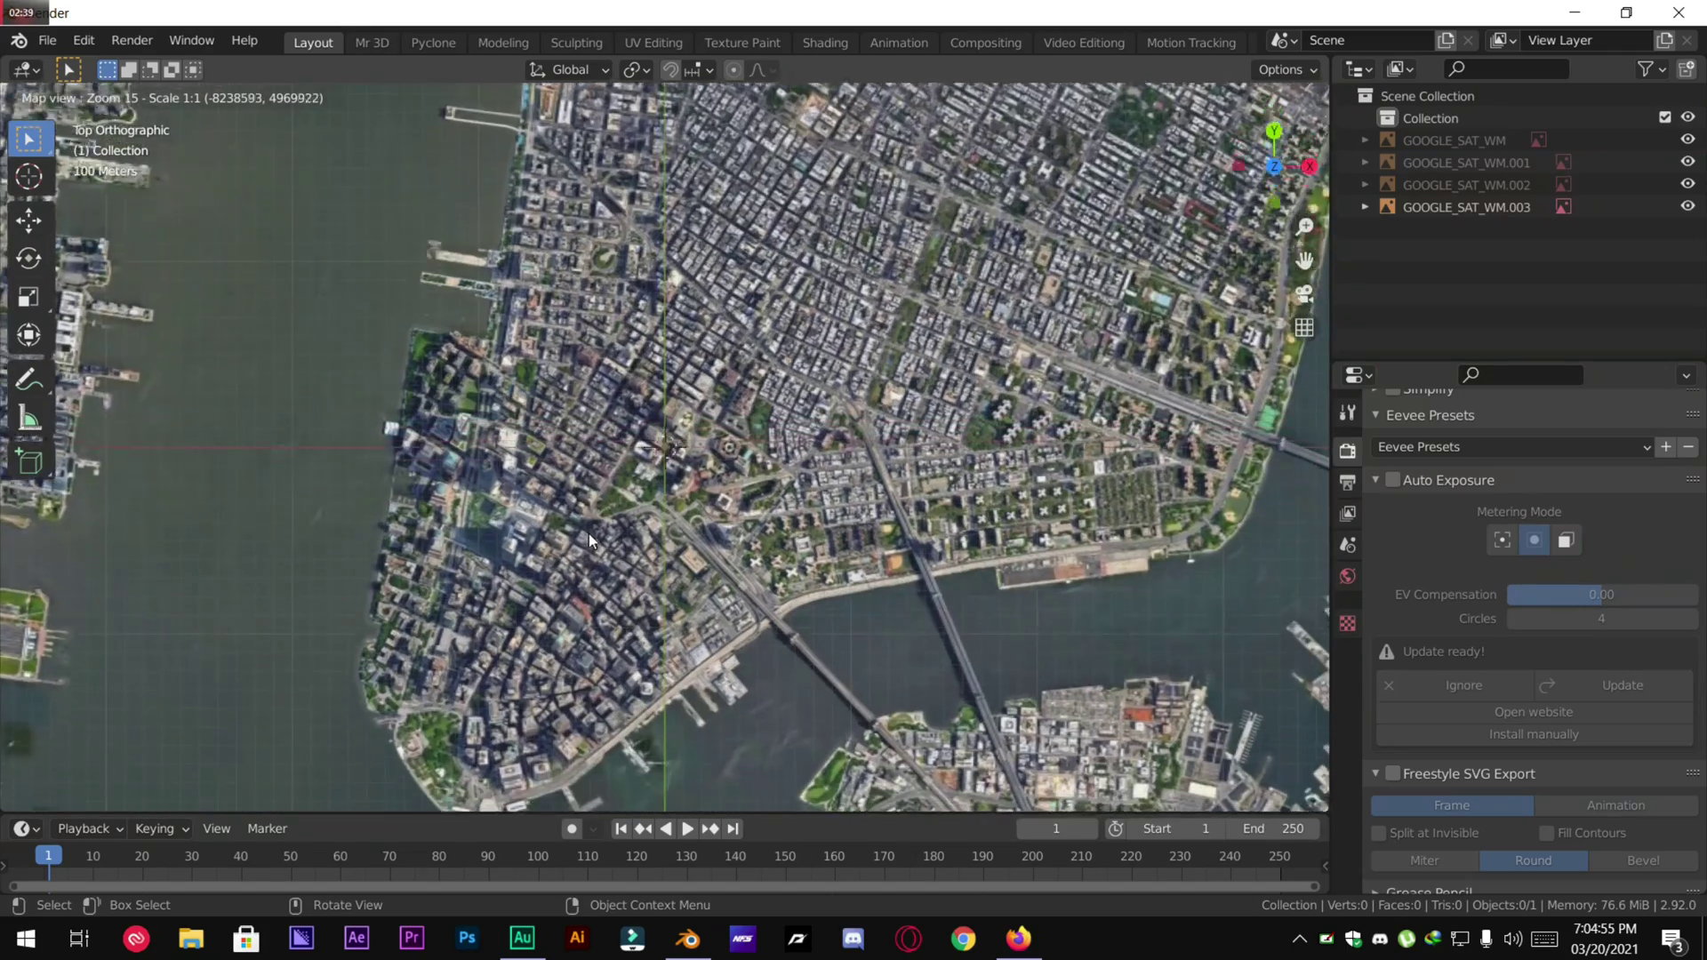
{"action": "left_click_drag", "start_coordinate": [589, 534], "coordinate": [660, 361]}
{"action": "scroll", "coordinate": [672, 478], "scroll_direction": "up", "scroll_amount": 1}
{"action": "left_click_drag", "start_coordinate": [672, 478], "coordinate": [663, 334]}
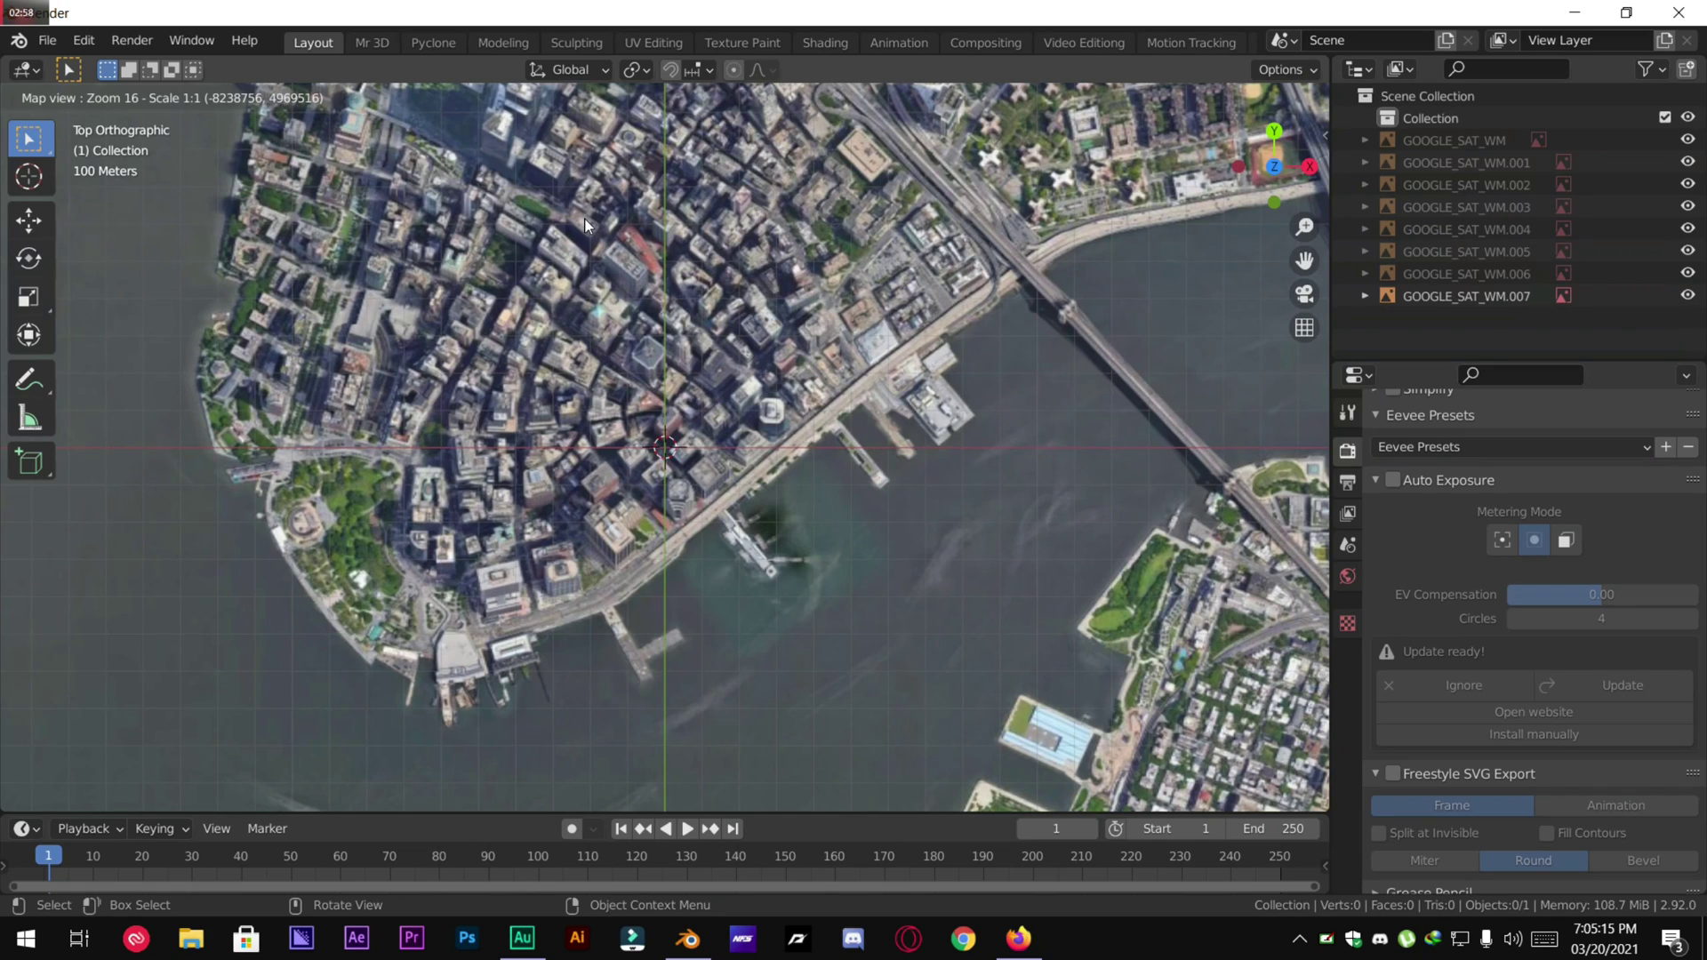
{"action": "key", "text": "e"}
{"action": "middle_click_drag", "start_coordinate": [569, 429], "coordinate": [1069, 430]}
{"action": "scroll", "coordinate": [591, 475], "scroll_direction": "up", "scroll_amount": 3}
{"action": "middle_click_drag", "start_coordinate": [839, 366], "coordinate": [587, 421]}
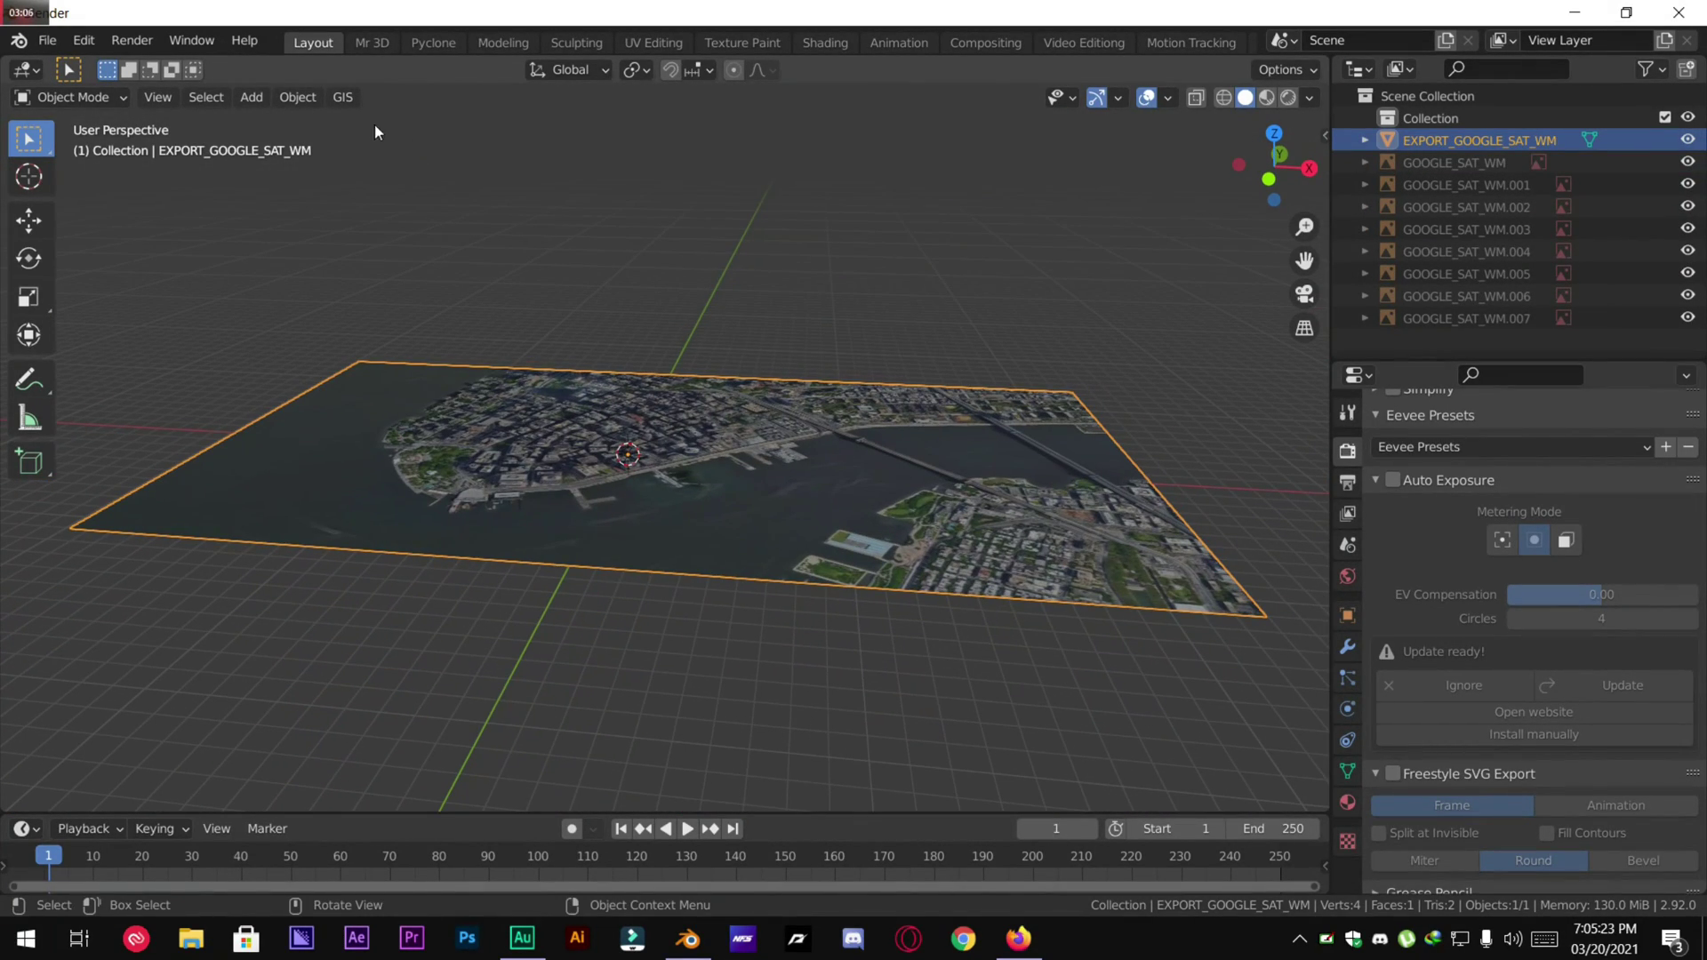
Get OSM data for the exported plane with all way tags from building to waterway included and buildings extrusion enabled.
{"action": "left_click", "coordinate": [347, 97]}
{"action": "mouse_move", "coordinate": [350, 154]}
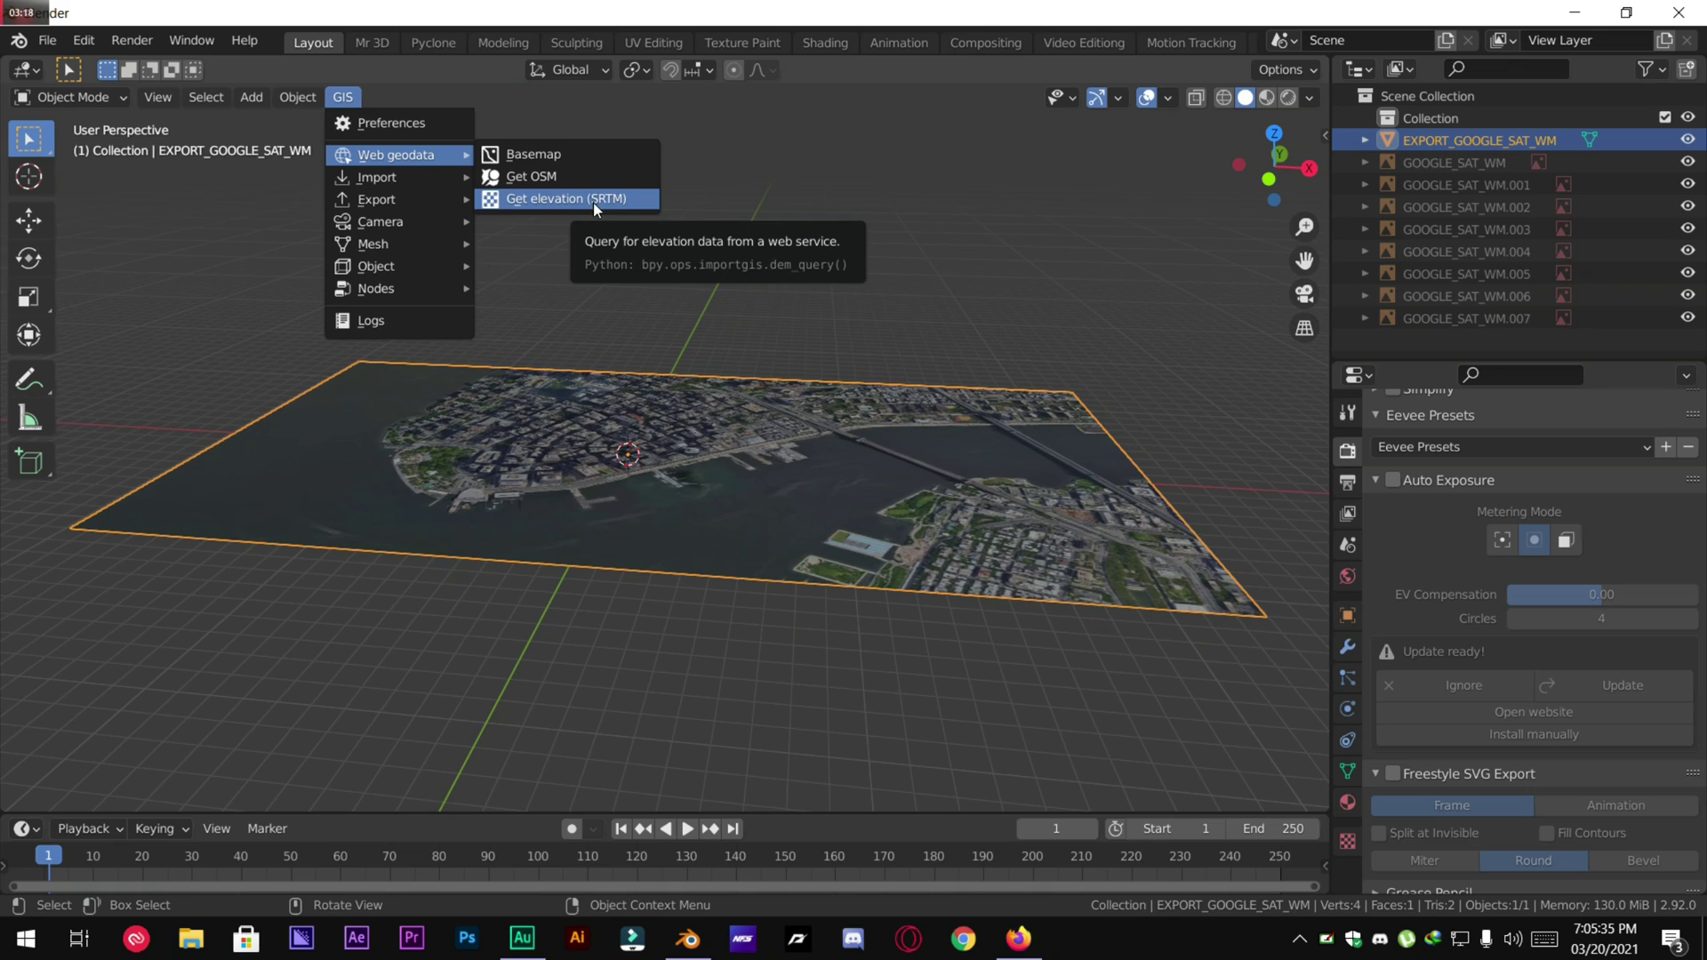
{"action": "left_click", "coordinate": [513, 179]}
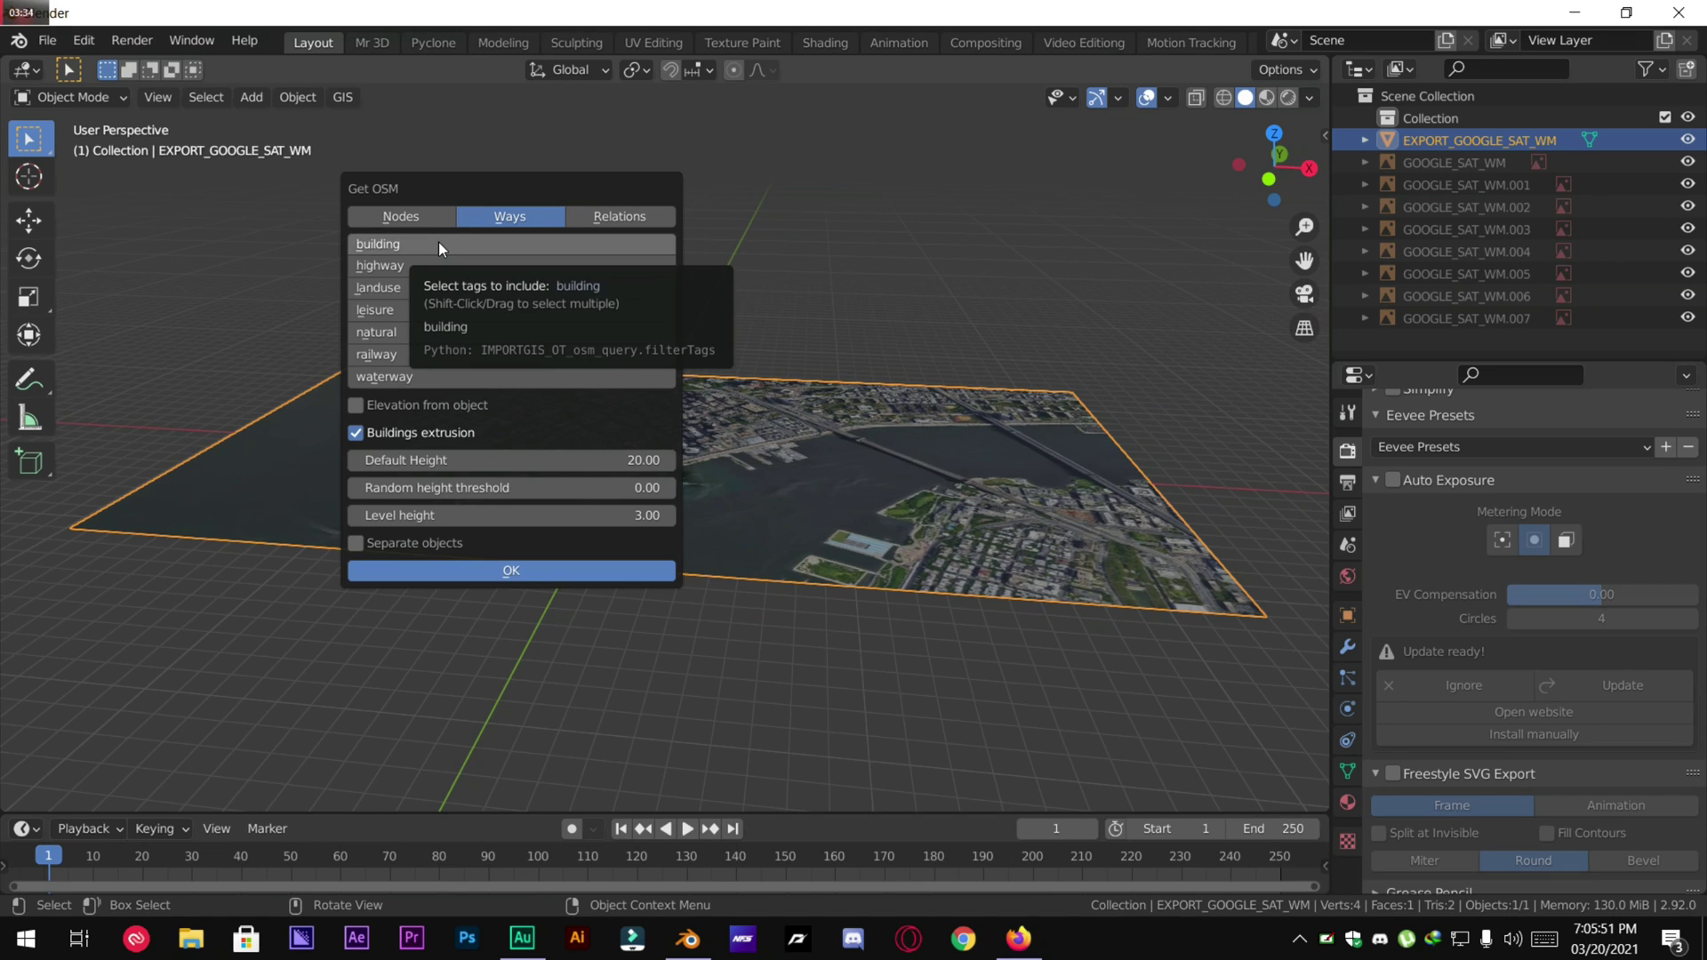
{"action": "left_click_drag", "start_coordinate": [439, 242], "coordinate": [443, 372]}
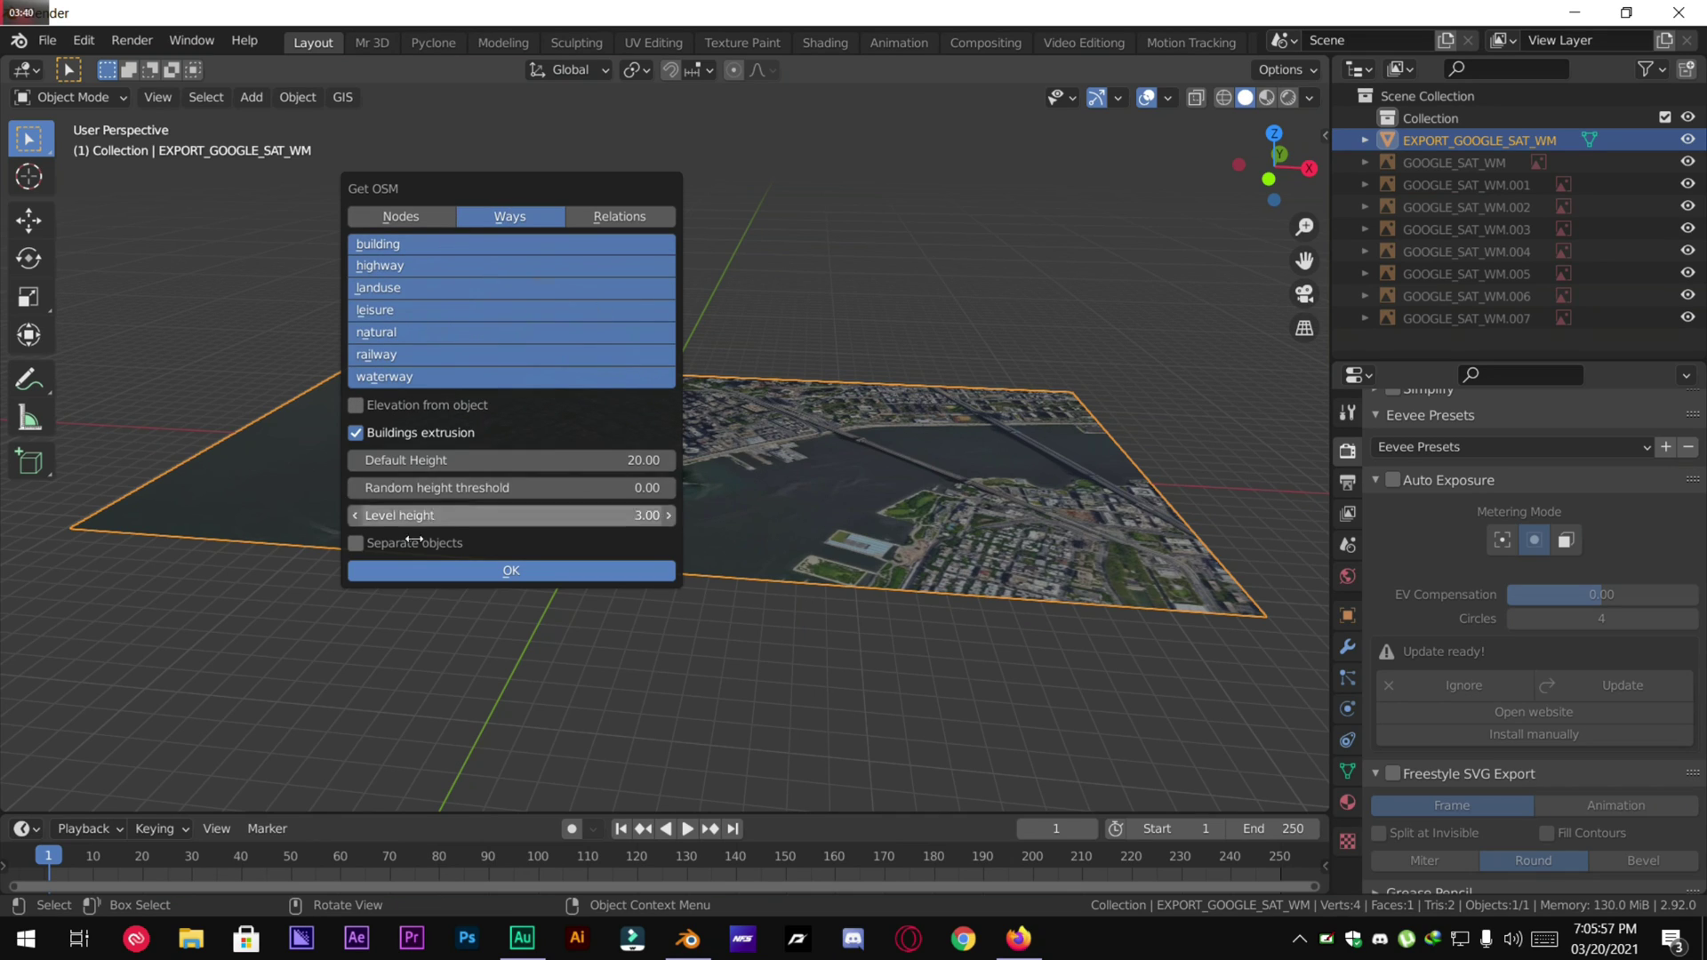
{"action": "left_click", "coordinate": [546, 571]}
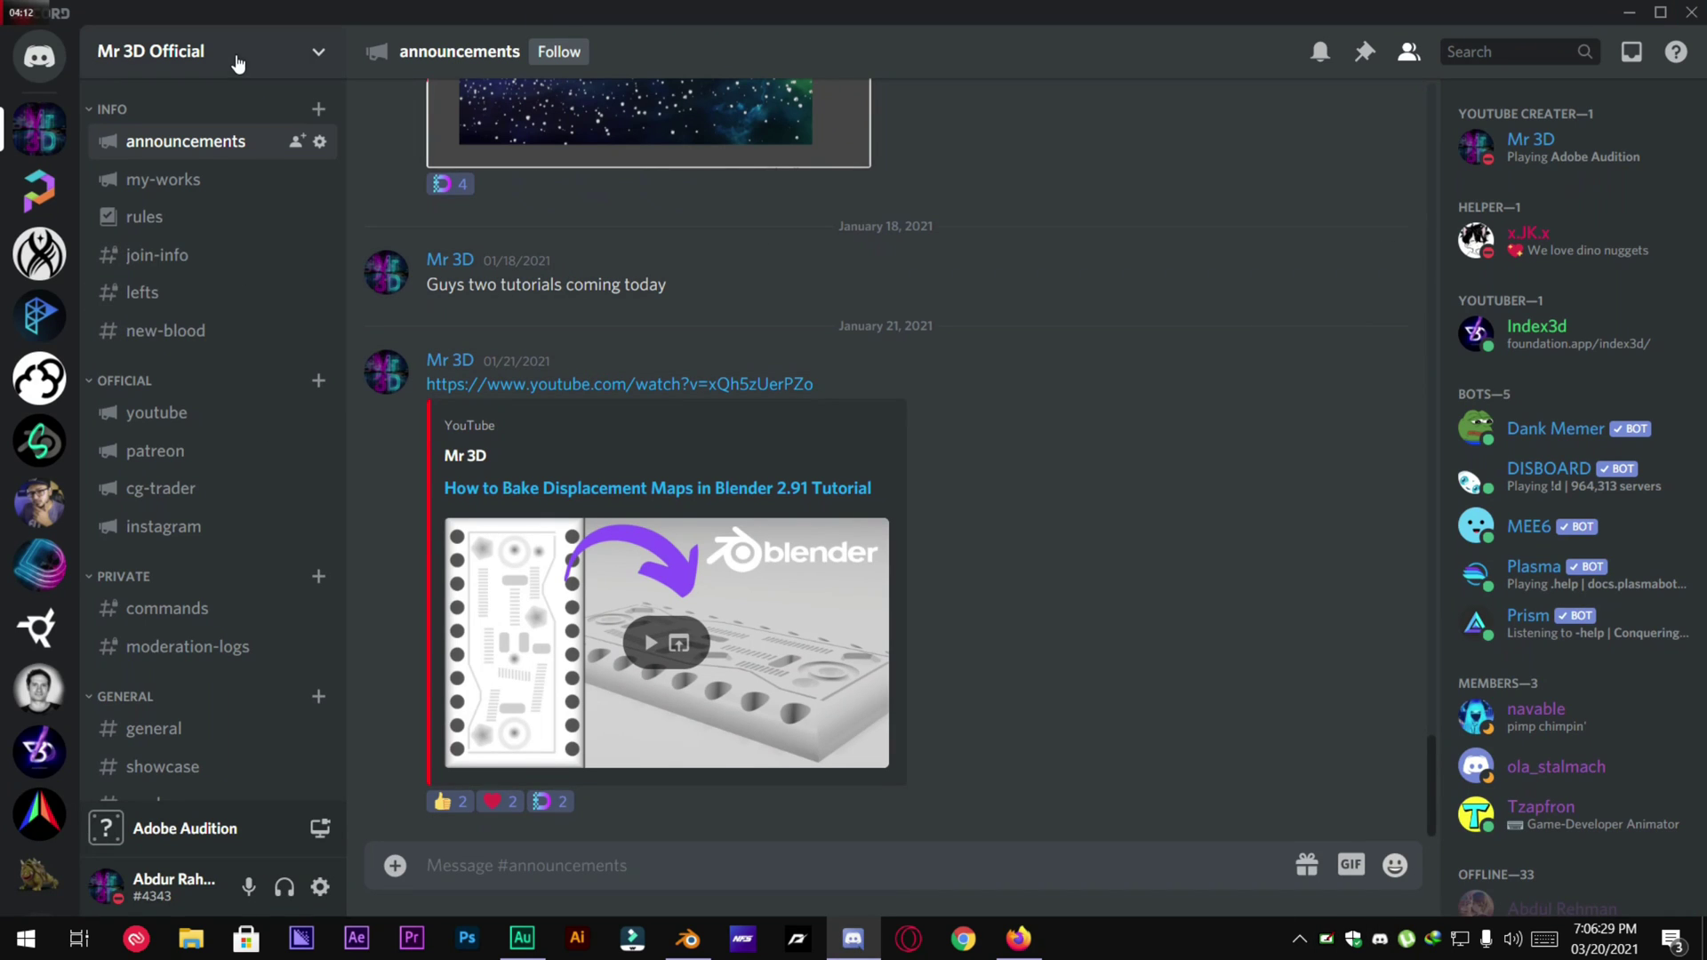
Switch to Discord and look through the Mr 3D Official server's settings and channel categories.
{"action": "left_click", "coordinate": [237, 55]}
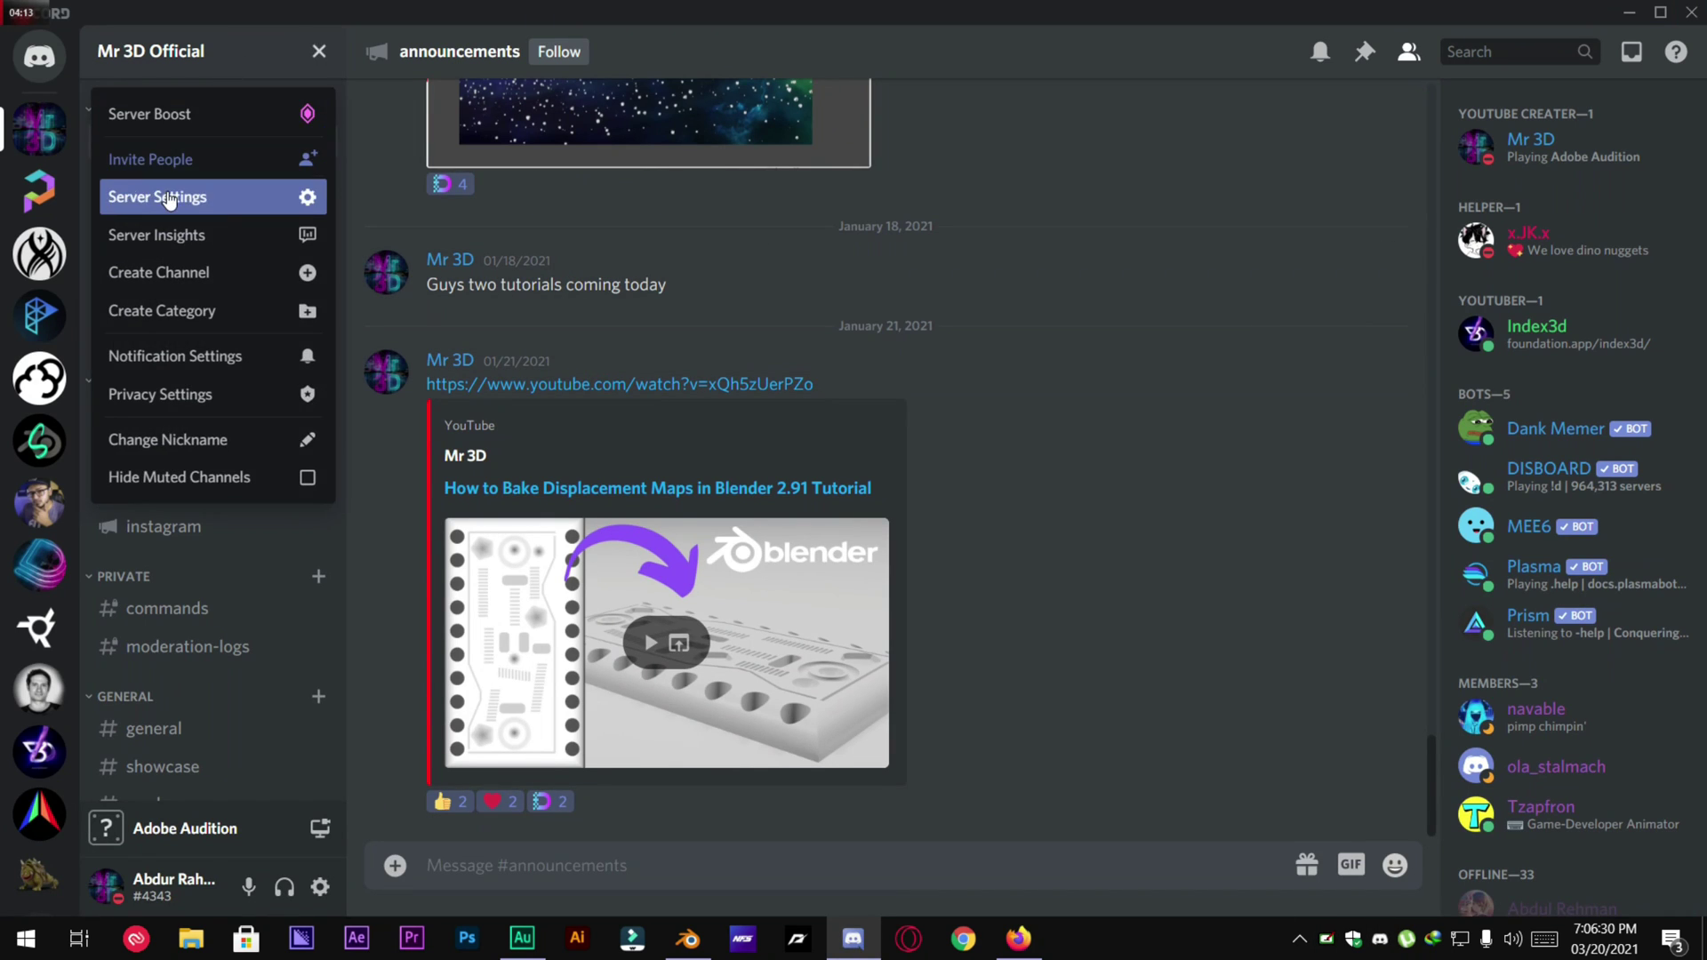
{"action": "left_click", "coordinate": [151, 187]}
{"action": "left_click", "coordinate": [1369, 114]}
{"action": "scroll", "coordinate": [198, 458], "scroll_direction": "down", "scroll_amount": 5}
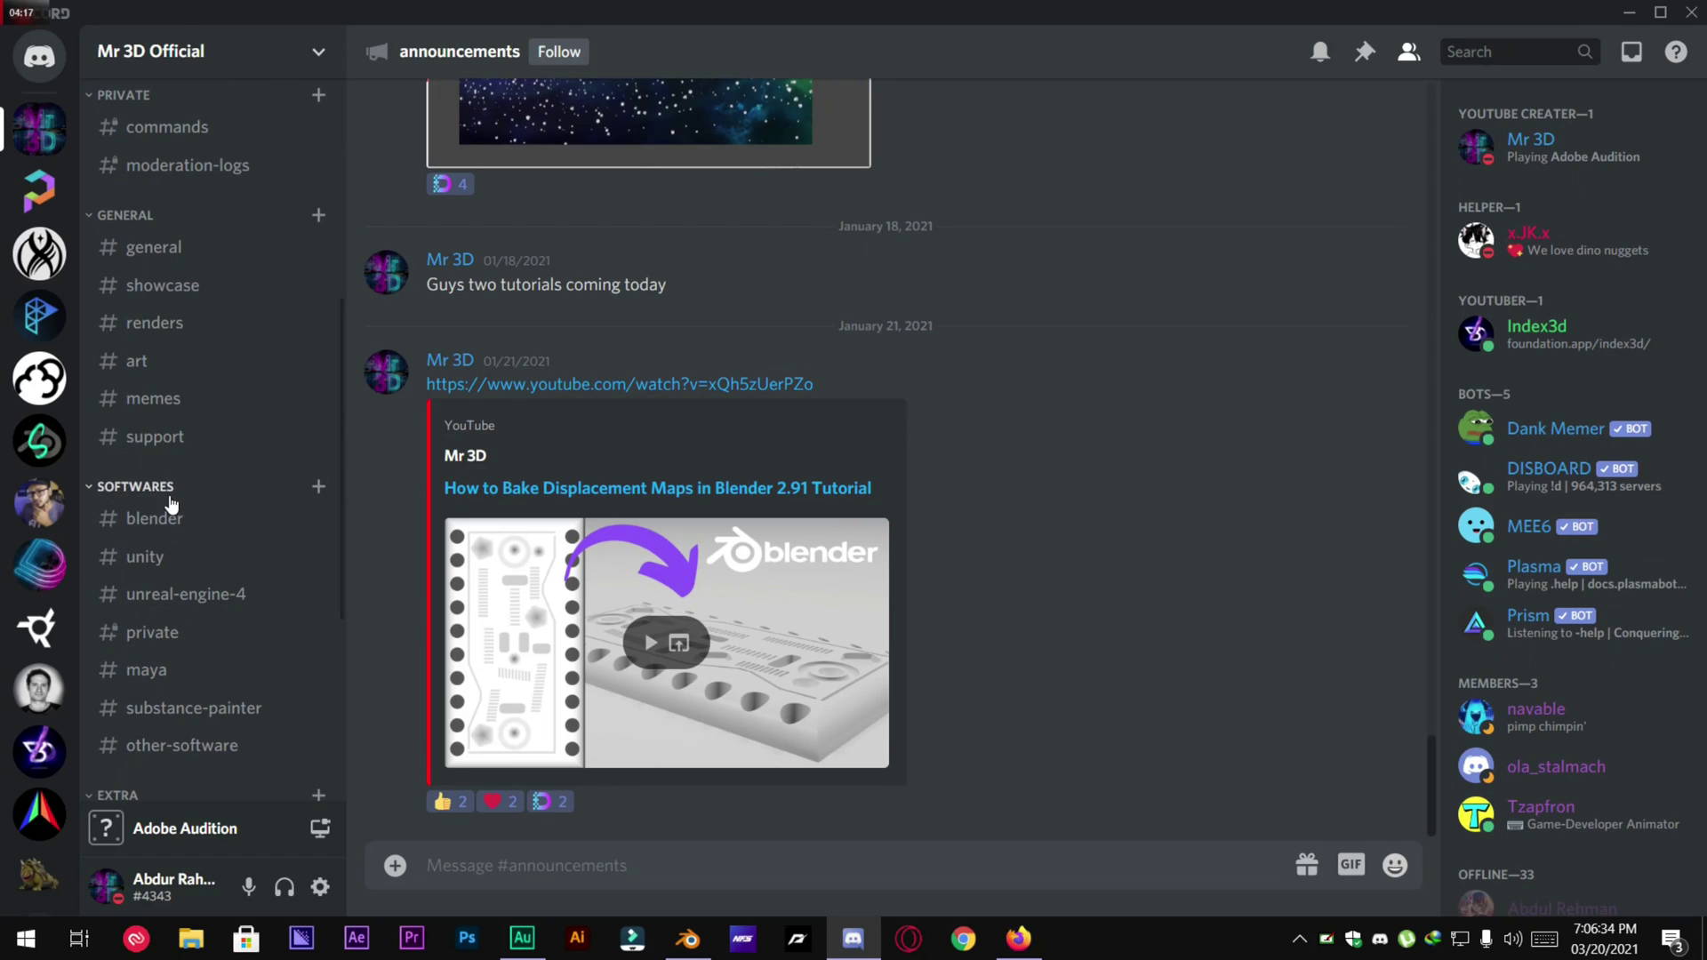
{"action": "left_click", "coordinate": [124, 215]}
{"action": "left_click", "coordinate": [124, 215]}
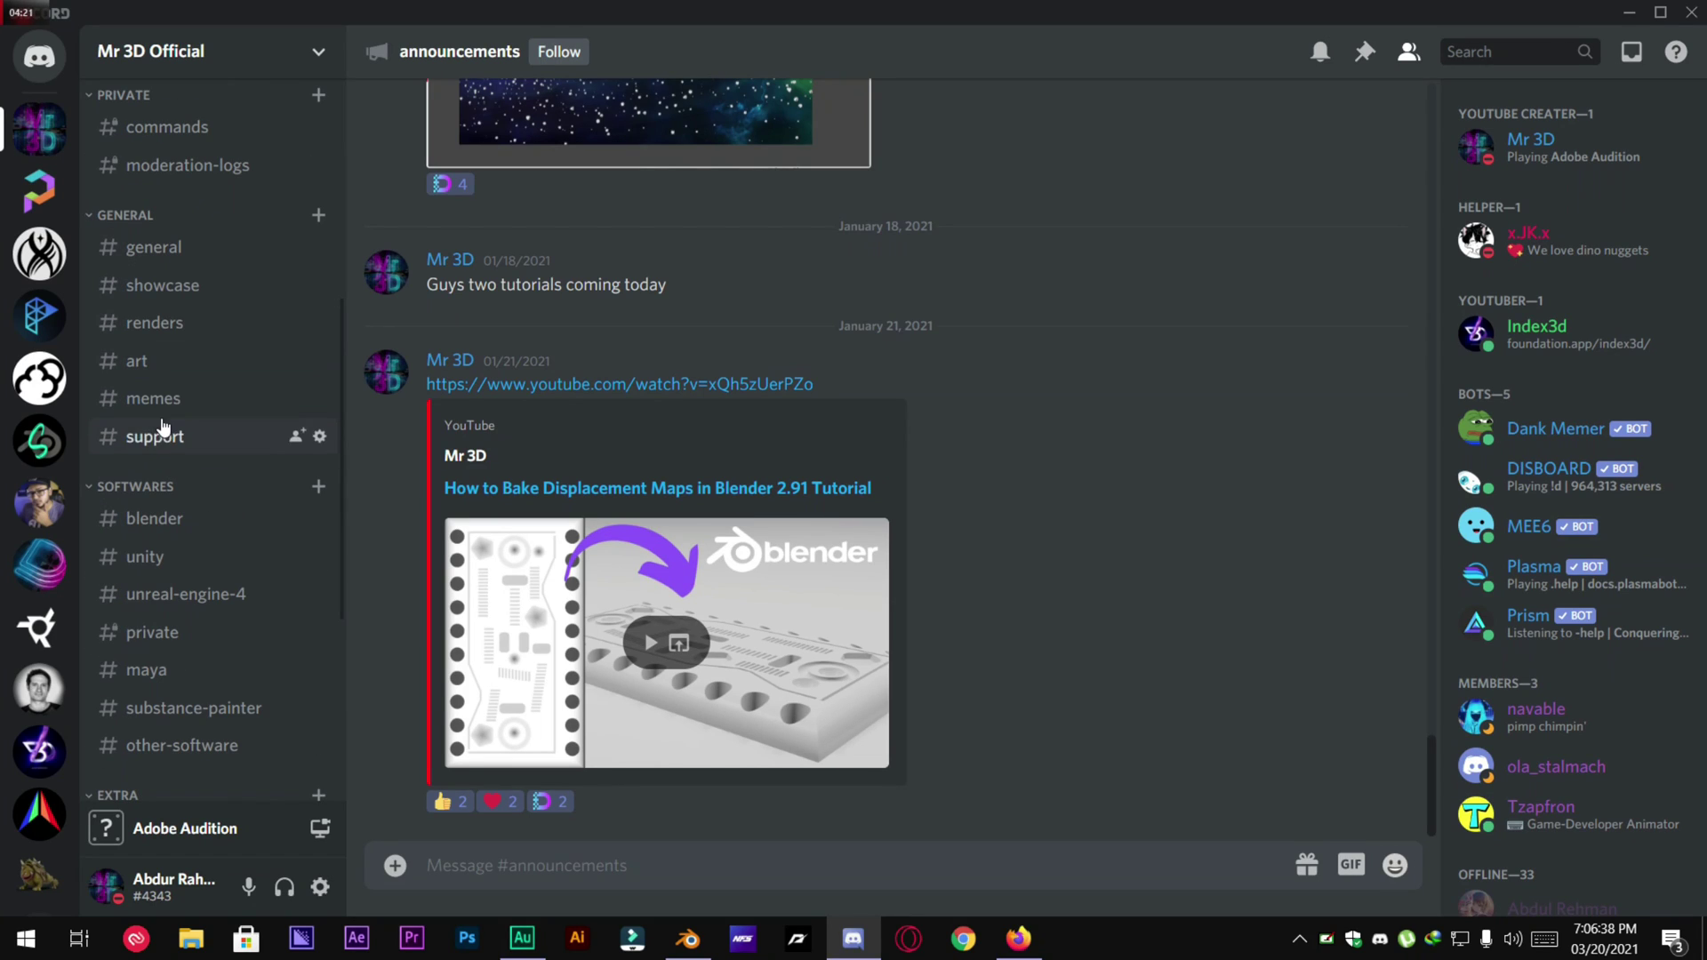
View the profile cards and available actions for the server's creator and helper in the member list.
{"action": "left_click", "coordinate": [1558, 167]}
{"action": "right_click", "coordinate": [1520, 136]}
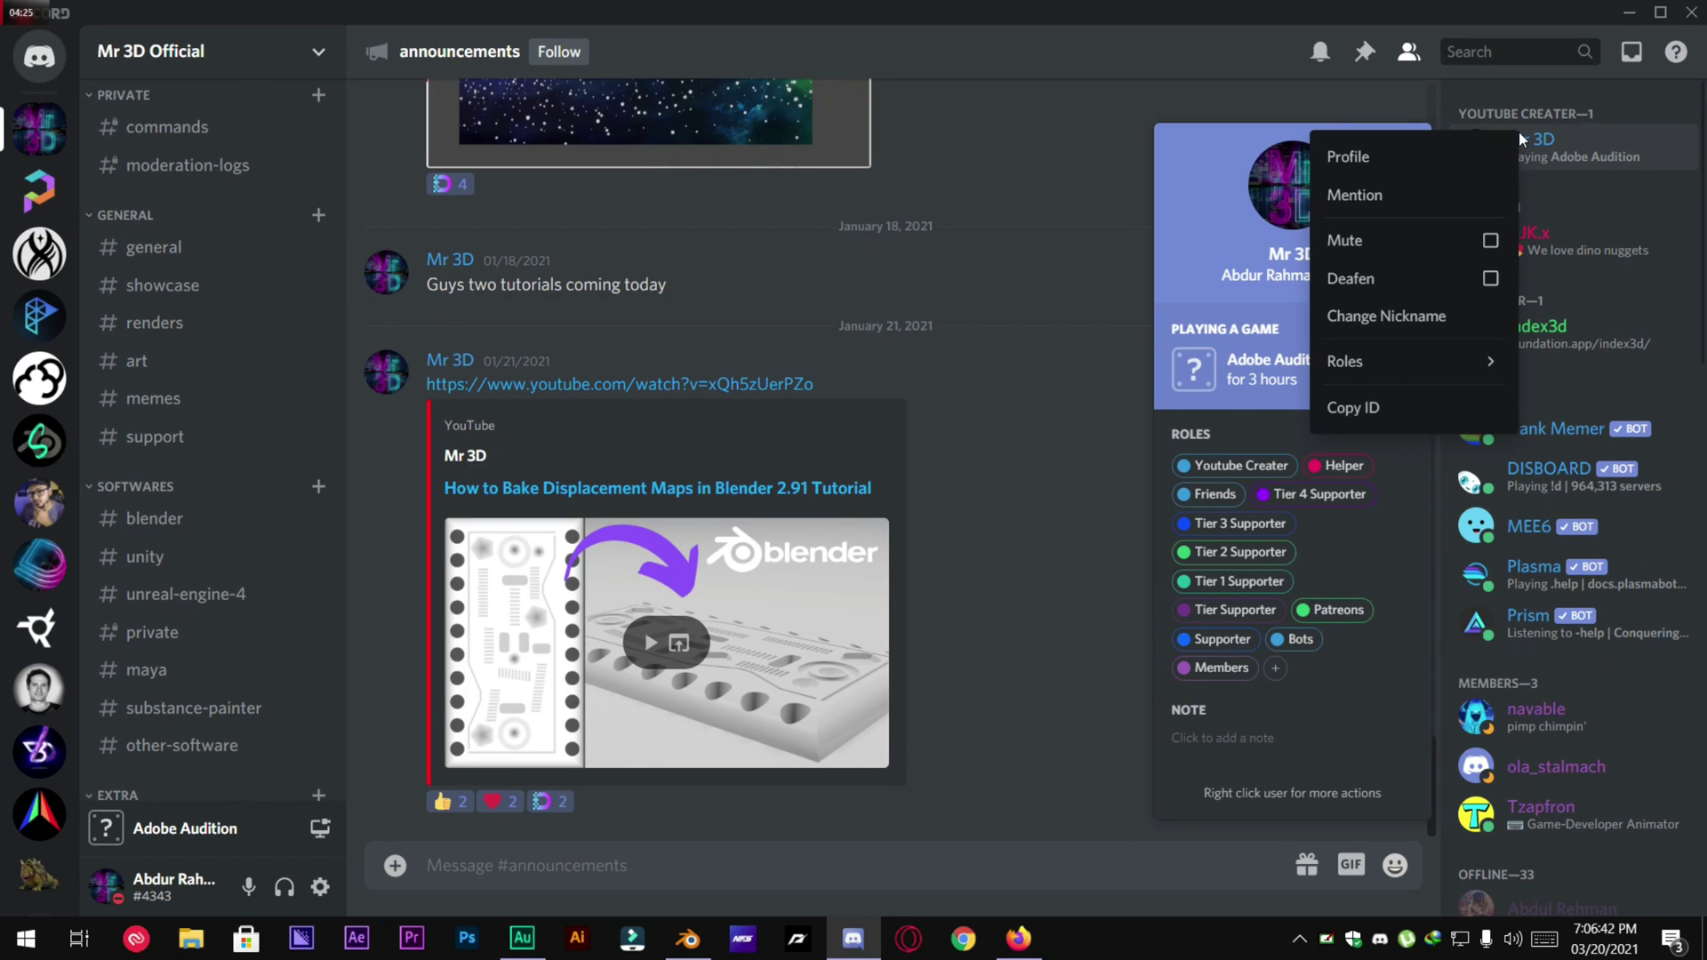
{"action": "left_click", "coordinate": [1326, 277]}
{"action": "left_click", "coordinate": [1538, 250]}
{"action": "right_click", "coordinate": [1539, 250]}
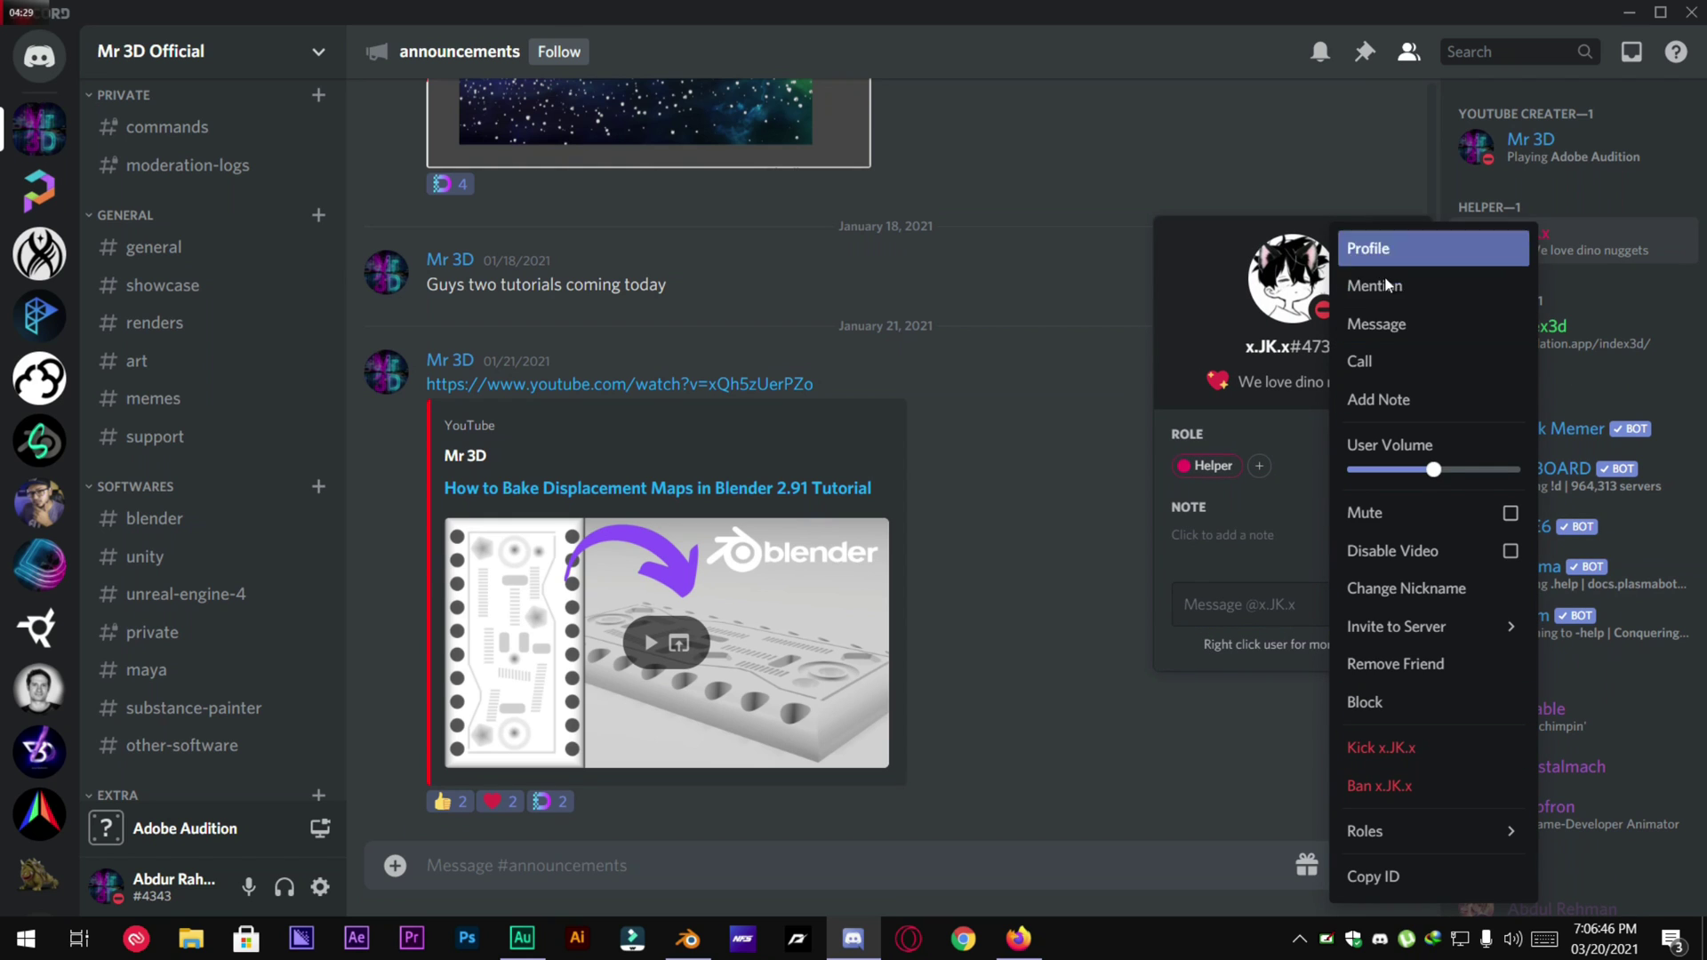
{"action": "key", "text": "Escape"}
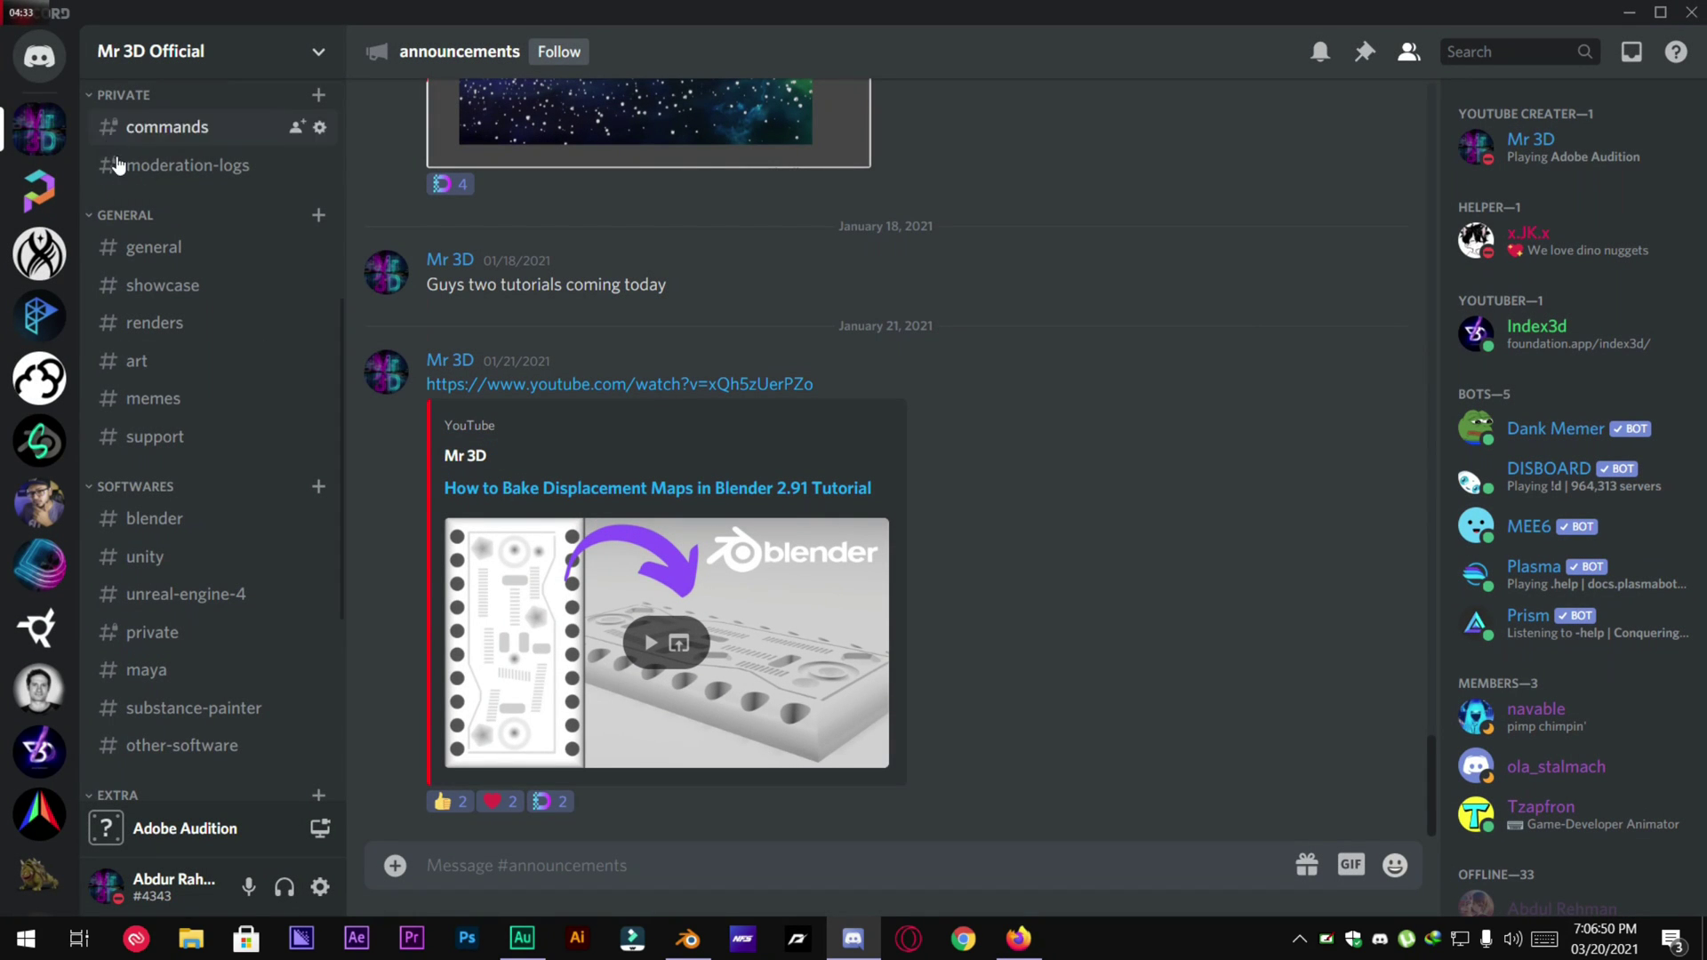
{"action": "scroll", "coordinate": [118, 165], "scroll_direction": "up", "scroll_amount": 5}
{"action": "left_click", "coordinate": [316, 174]}
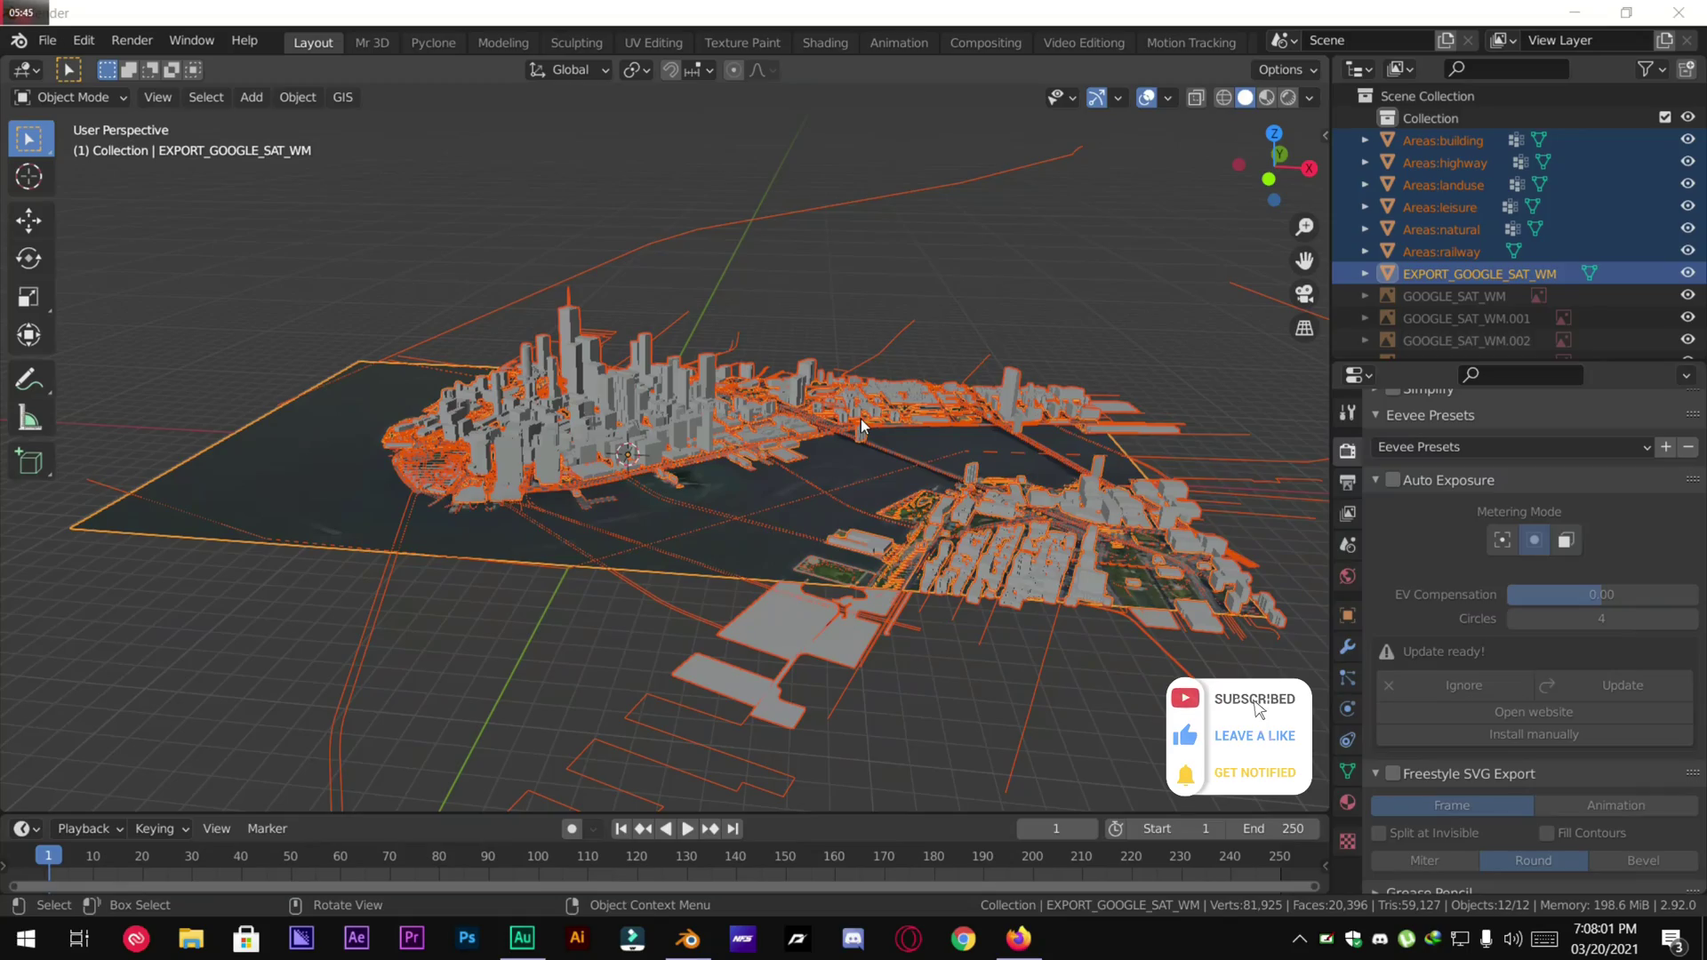
Deselect all imported objects and examine the extruded buildings and road network around the waterfront up close.
{"action": "scroll", "coordinate": [702, 466], "scroll_direction": "down", "scroll_amount": 1}
{"action": "mouse_move", "coordinate": [702, 466]}
{"action": "middle_mouse_down"}
{"action": "mouse_move", "coordinate": [708, 486]}
{"action": "mouse_move", "coordinate": [703, 444]}
{"action": "middle_mouse_up"}
{"action": "scroll", "coordinate": [621, 438], "scroll_direction": "down", "scroll_amount": 1}
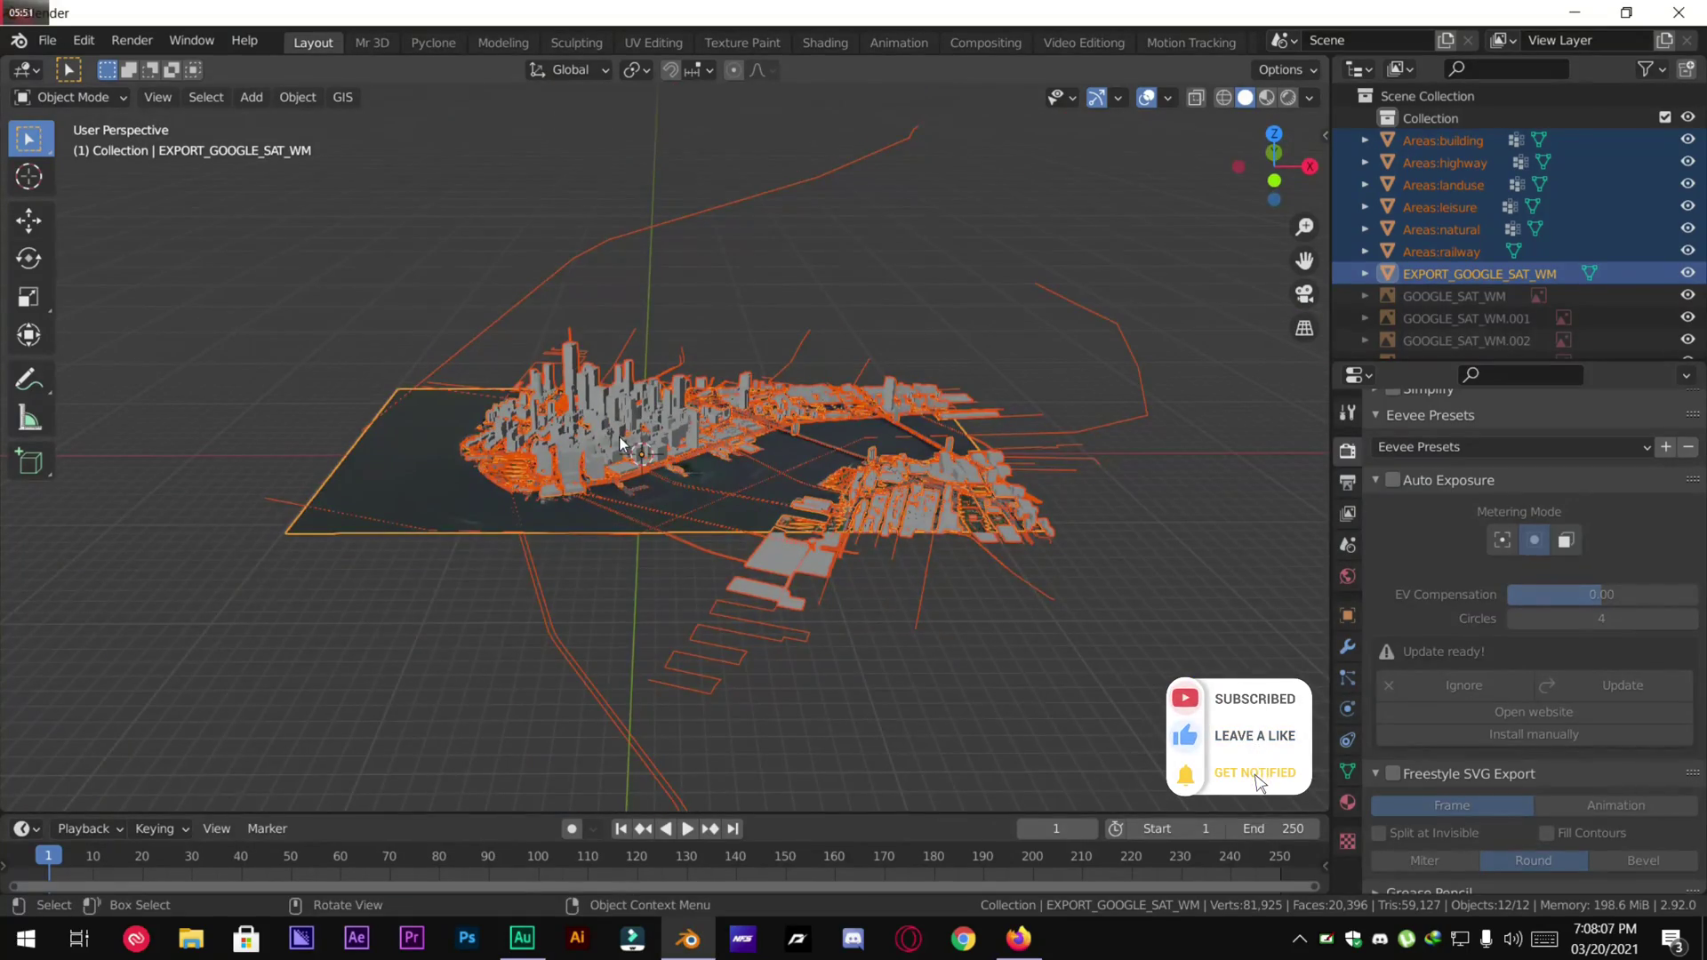
{"action": "scroll", "coordinate": [621, 442], "scroll_direction": "up", "scroll_amount": 12}
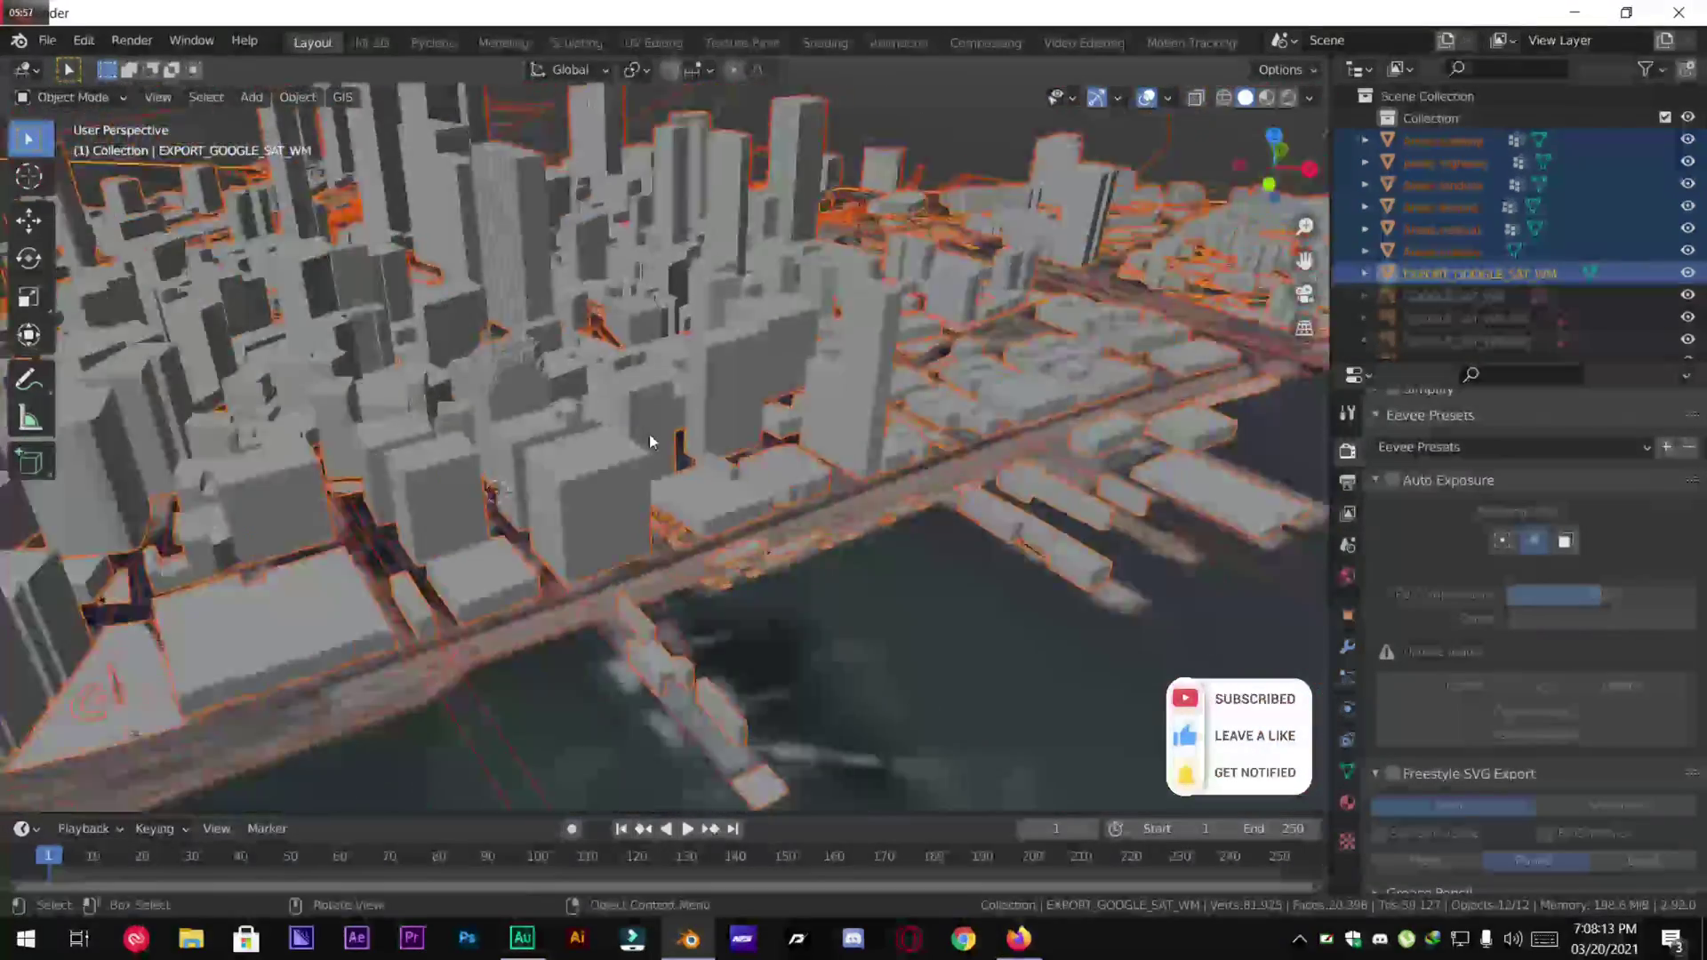
{"action": "middle_click_drag", "start_coordinate": [650, 434], "coordinate": [571, 542]}
{"action": "key", "text": "alt+a"}
{"action": "scroll", "coordinate": [406, 429], "scroll_direction": "up", "scroll_amount": 7}
{"action": "left_click", "coordinate": [571, 542]}
{"action": "scroll", "coordinate": [564, 582], "scroll_direction": "down", "scroll_amount": 8}
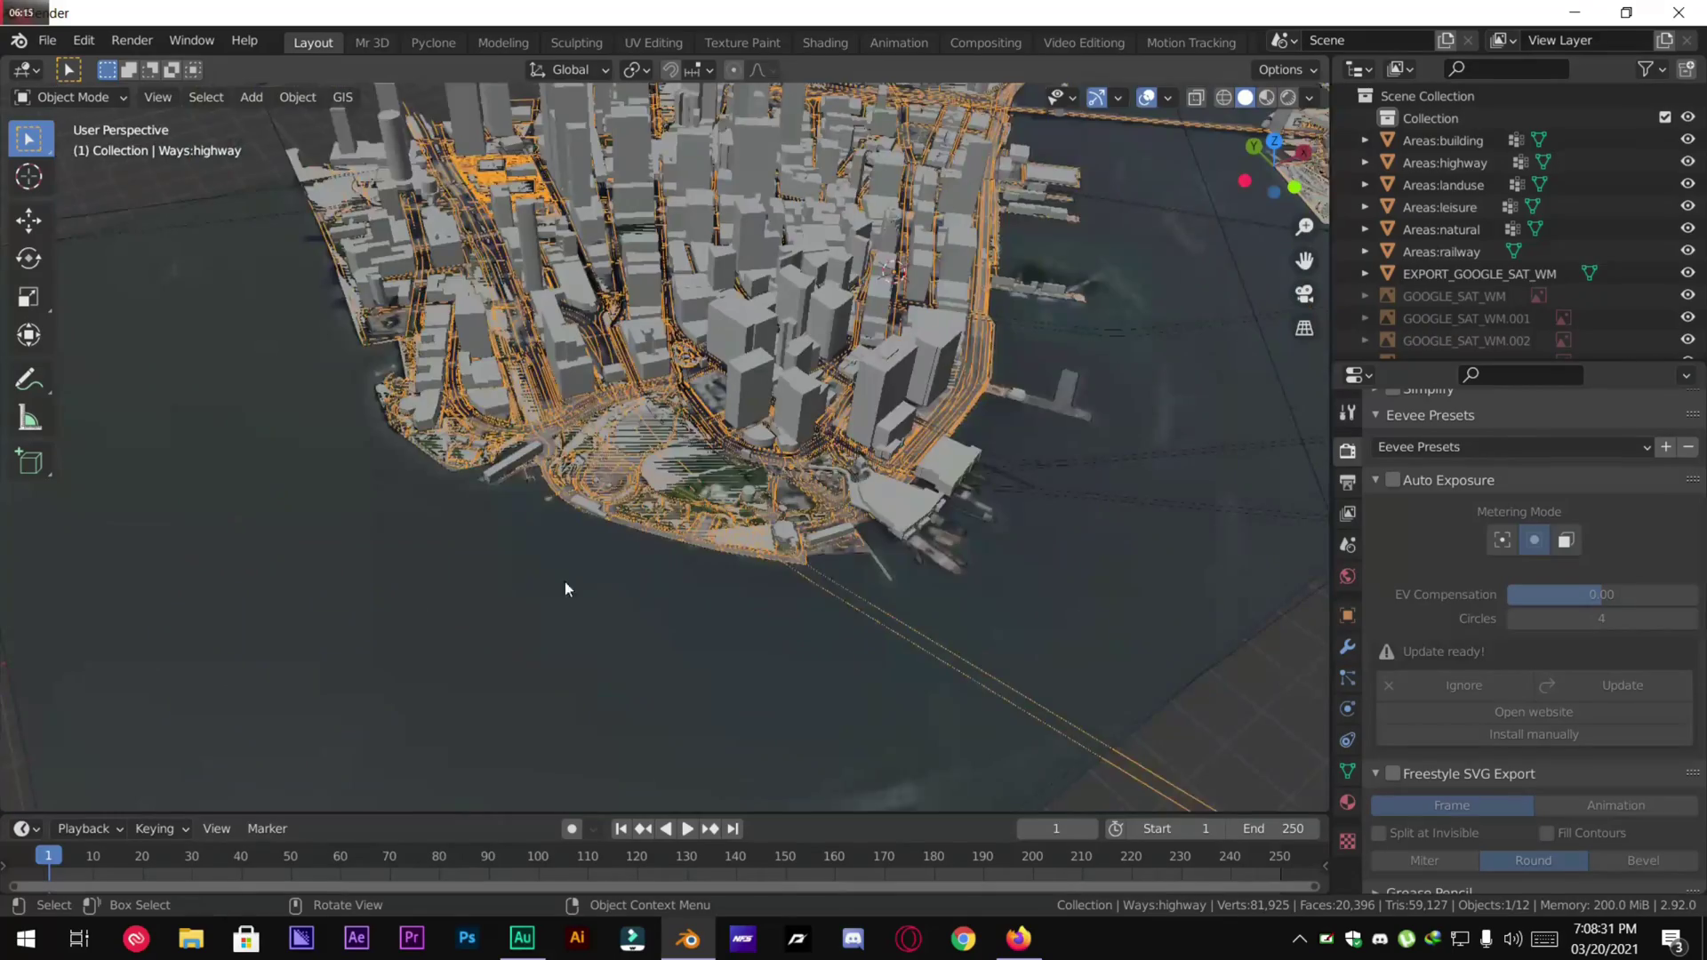
Select the exported satellite plane and lower it slightly along the Z axis beneath the imported city meshes.
{"action": "scroll", "coordinate": [564, 582], "scroll_direction": "up", "scroll_amount": 3}
{"action": "left_click", "coordinate": [687, 584]}
{"action": "key", "text": "g"}
{"action": "key", "text": "z"}
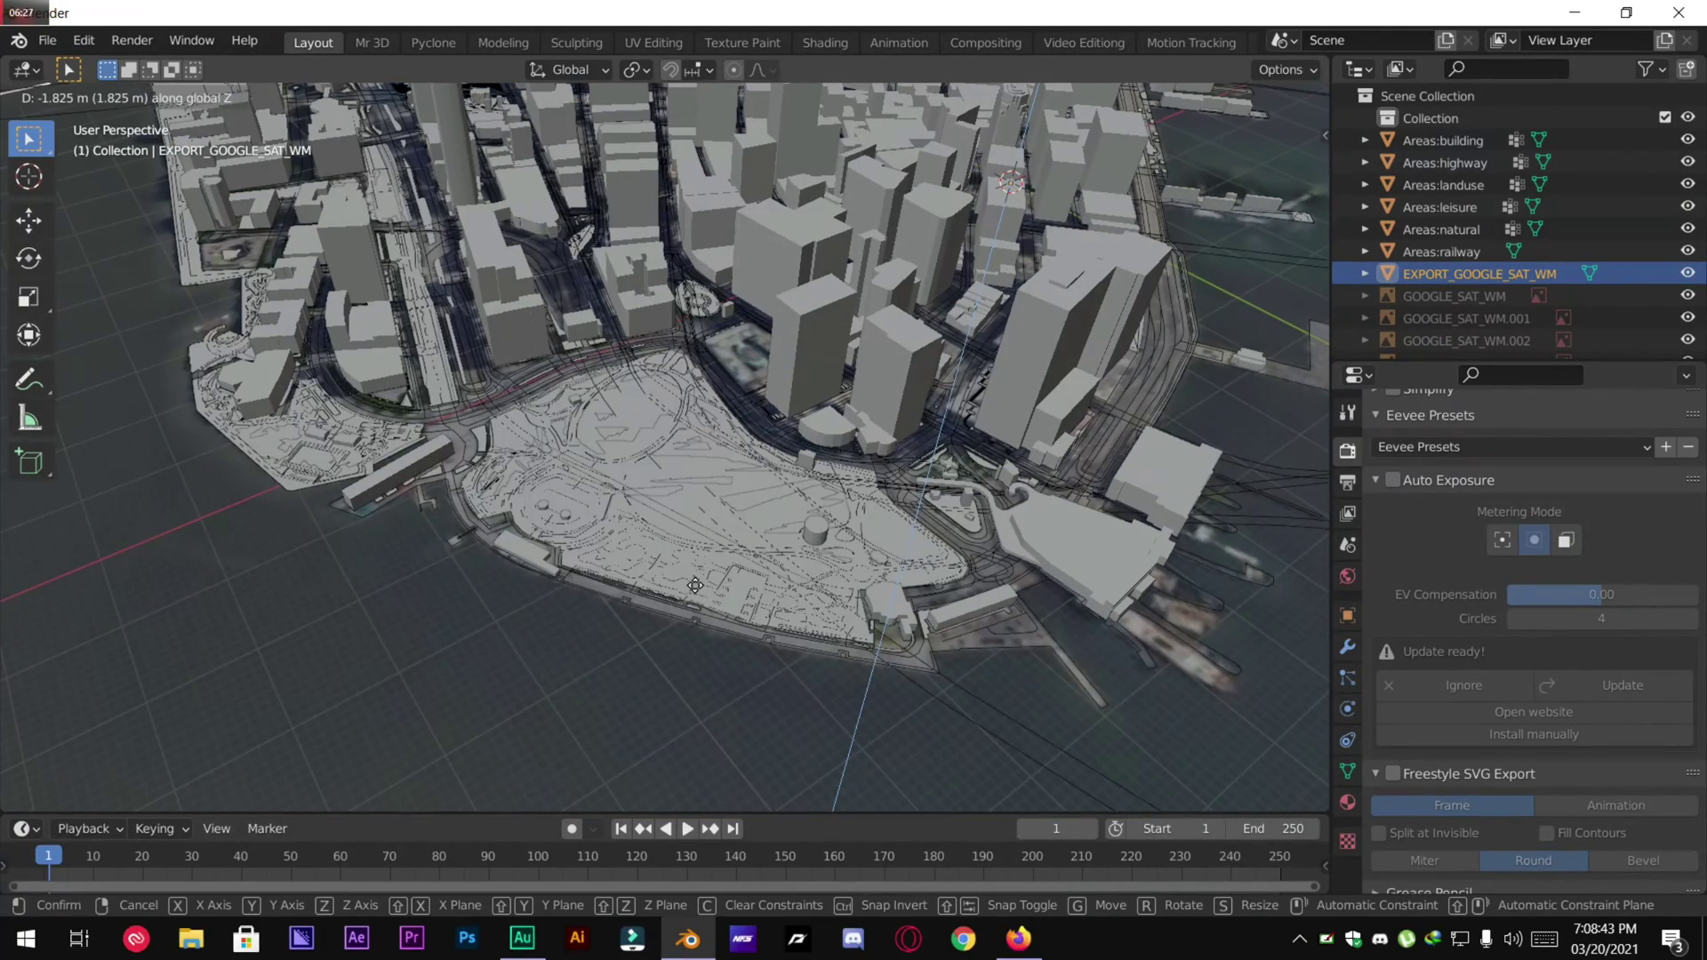
{"action": "right_click", "coordinate": [760, 610]}
{"action": "key", "text": "g"}
{"action": "key", "text": "z"}
{"action": "left_click", "coordinate": [757, 621]}
{"action": "middle_click_drag", "start_coordinate": [757, 621], "coordinate": [718, 438]}
{"action": "scroll", "coordinate": [685, 445], "scroll_direction": "down", "scroll_amount": 2}
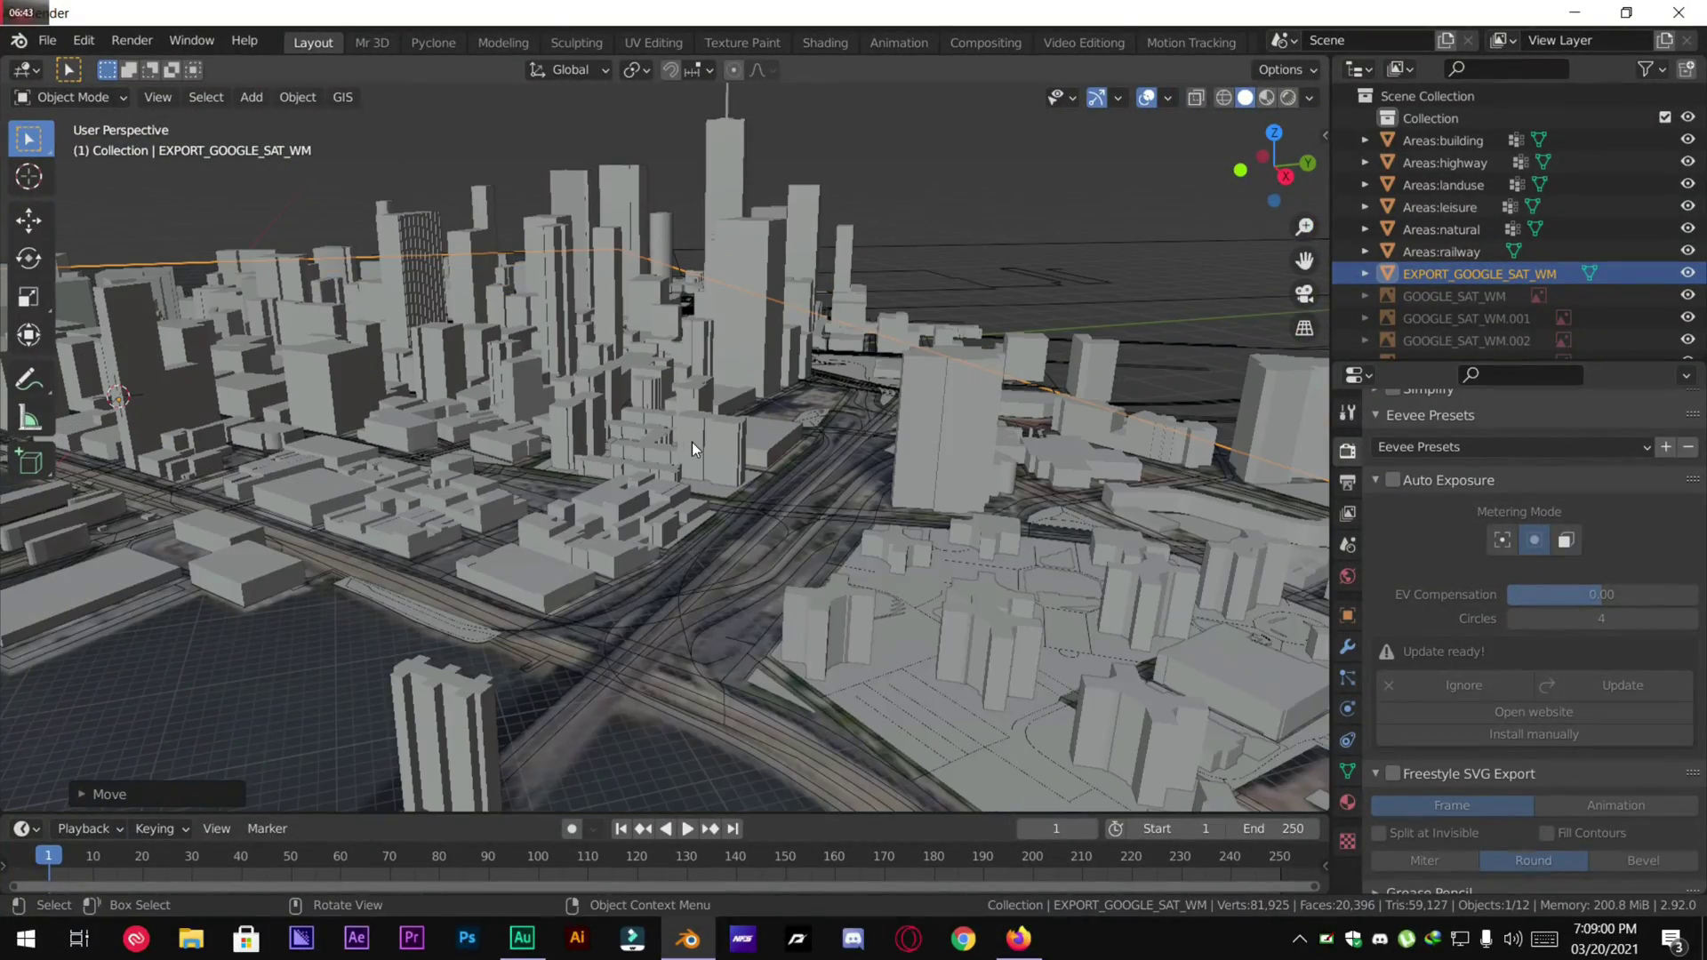
Select the Areas:building mesh and look over the city's buildings from different sides.
{"action": "left_click", "coordinate": [735, 269]}
{"action": "middle_click_drag", "start_coordinate": [685, 315], "coordinate": [747, 443]}
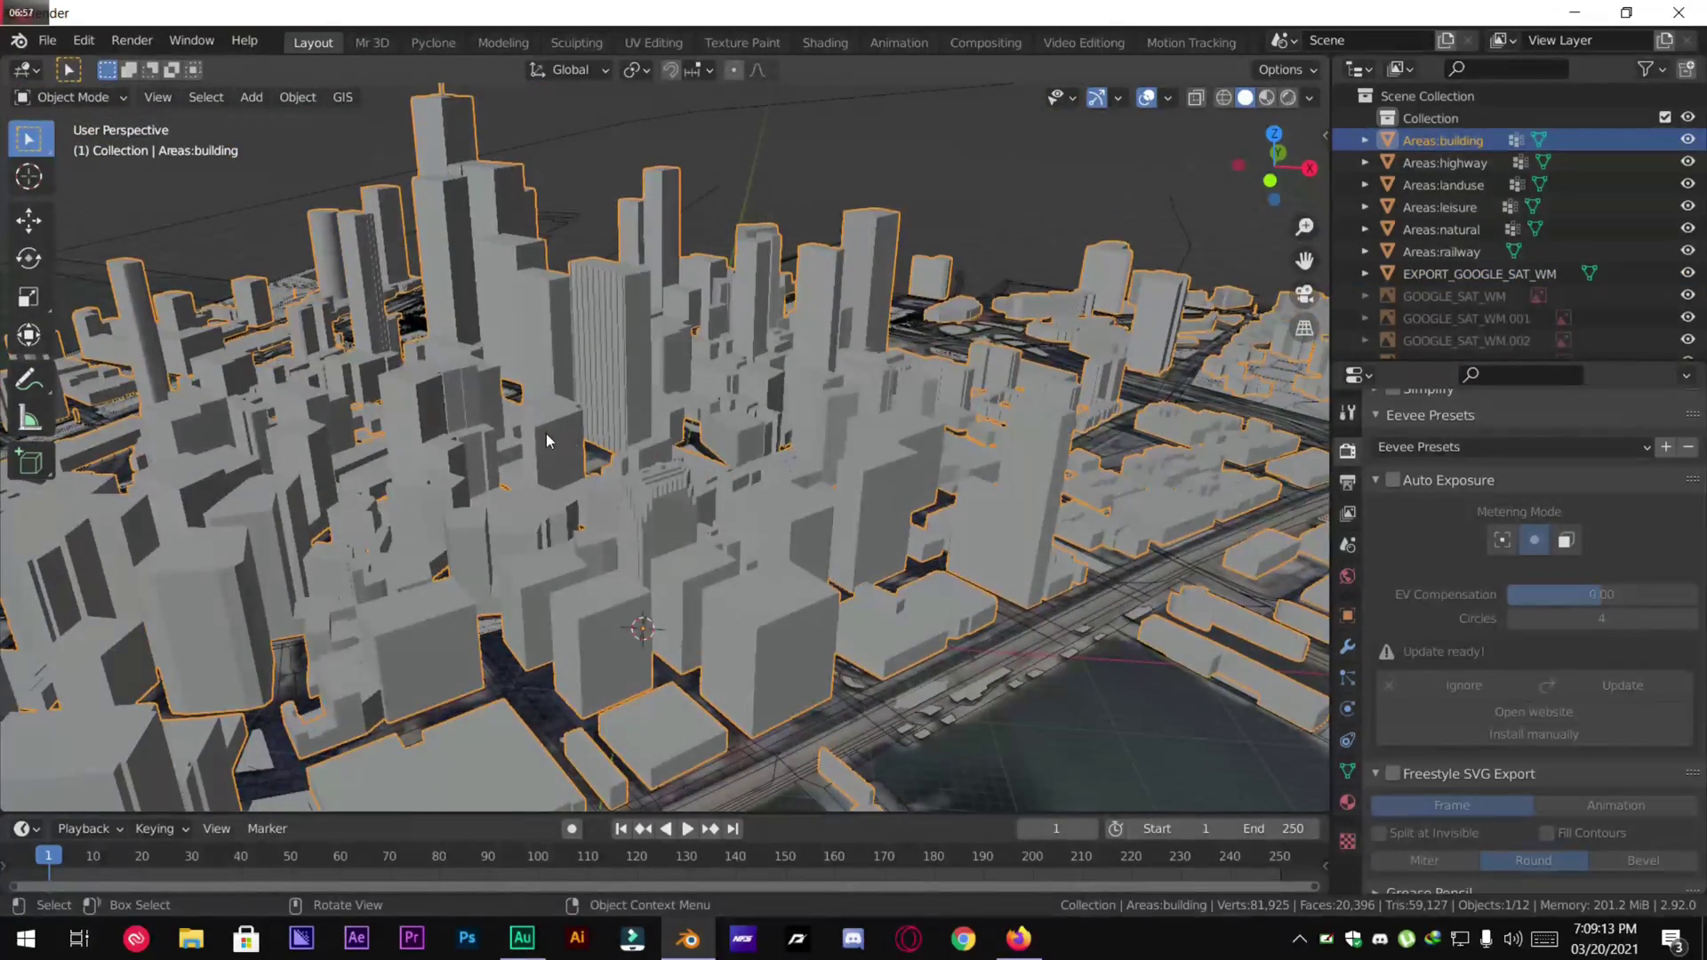
{"action": "scroll", "coordinate": [692, 384], "scroll_direction": "down", "scroll_amount": 2}
{"action": "middle_click_drag", "start_coordinate": [549, 438], "coordinate": [738, 477]}
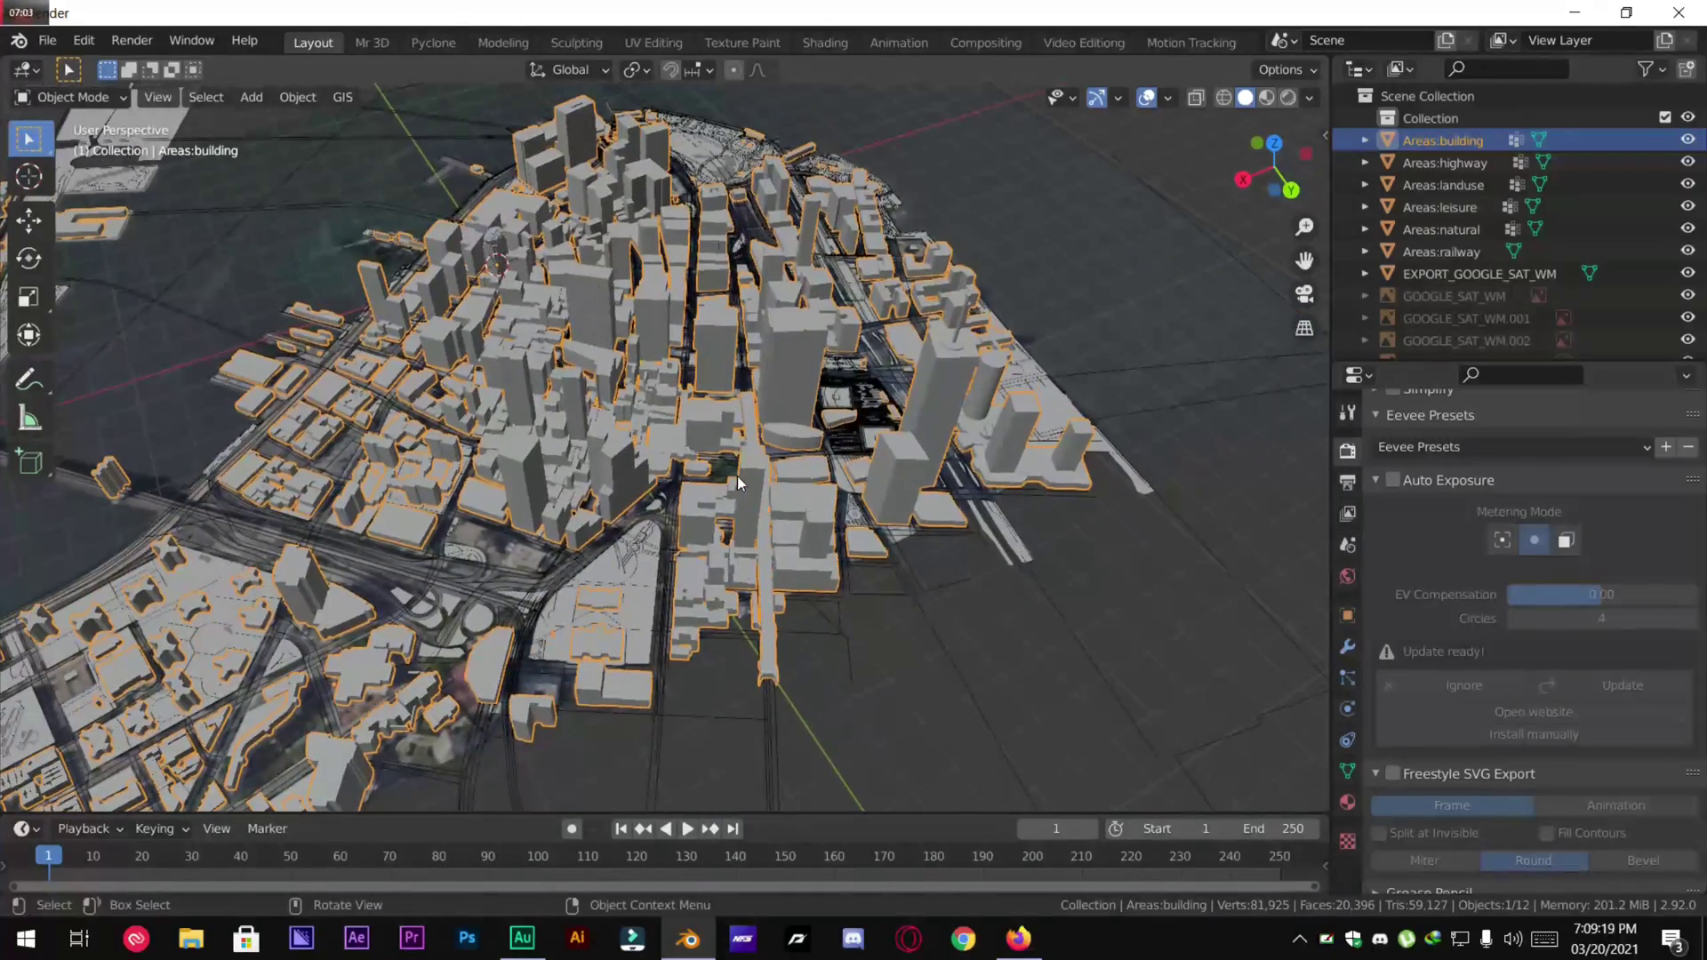